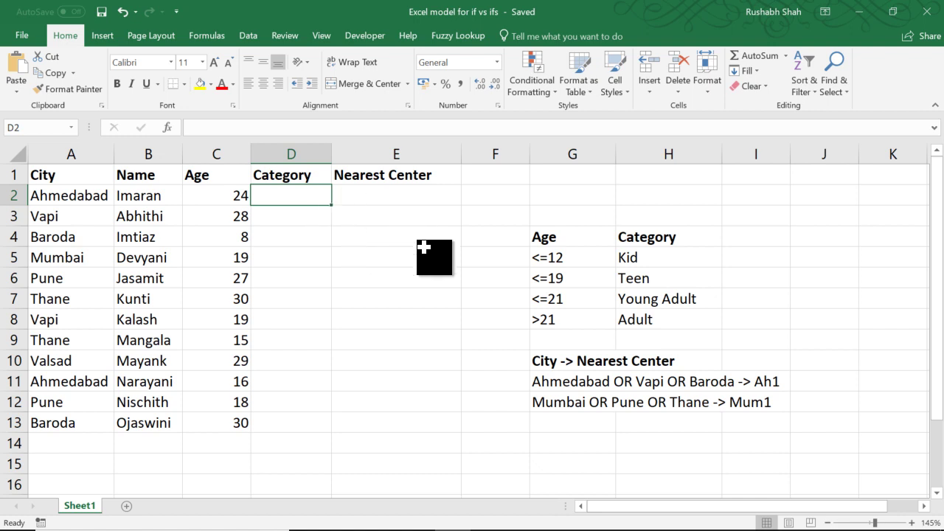
Step: In D2, begin a nested IF: C2<=12 returns "Kid", C2<=19 returns "Teen"
type("=if")
key("Tab")
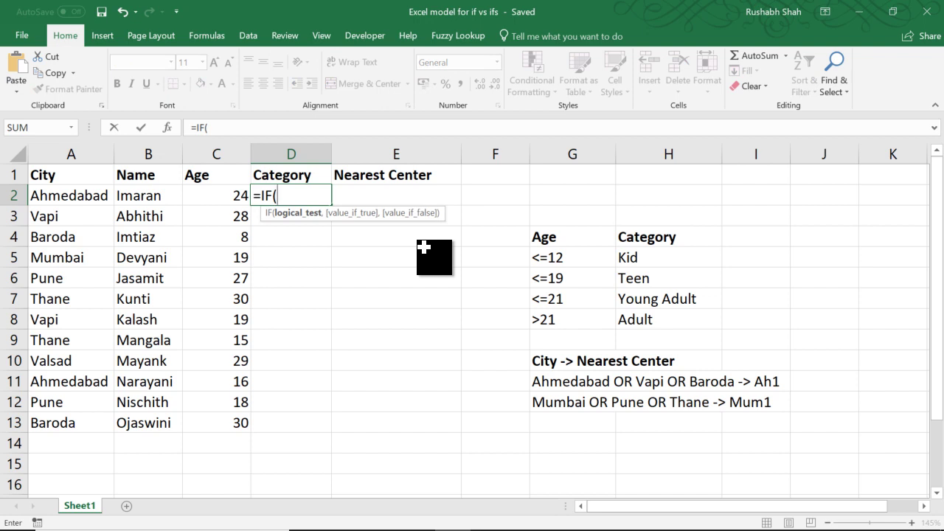
key("Left")
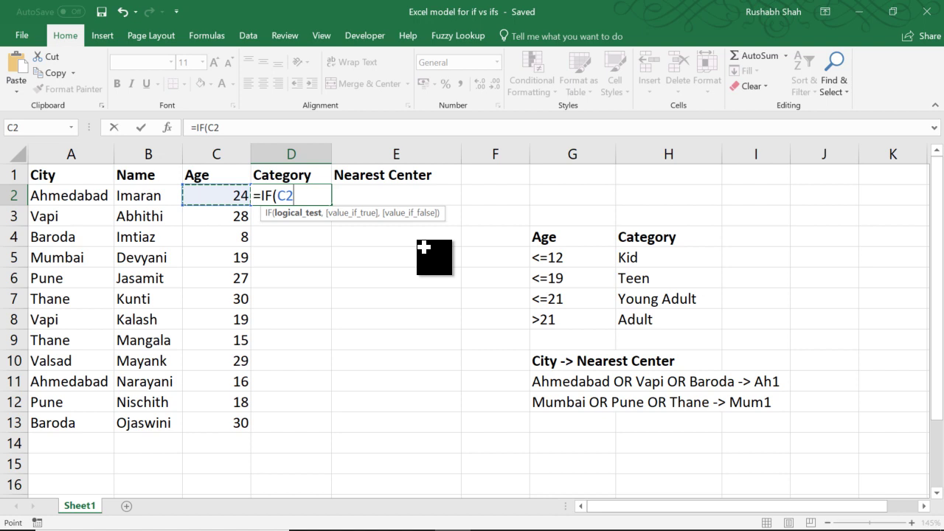
type("<")
type("=12,\"")
type("K")
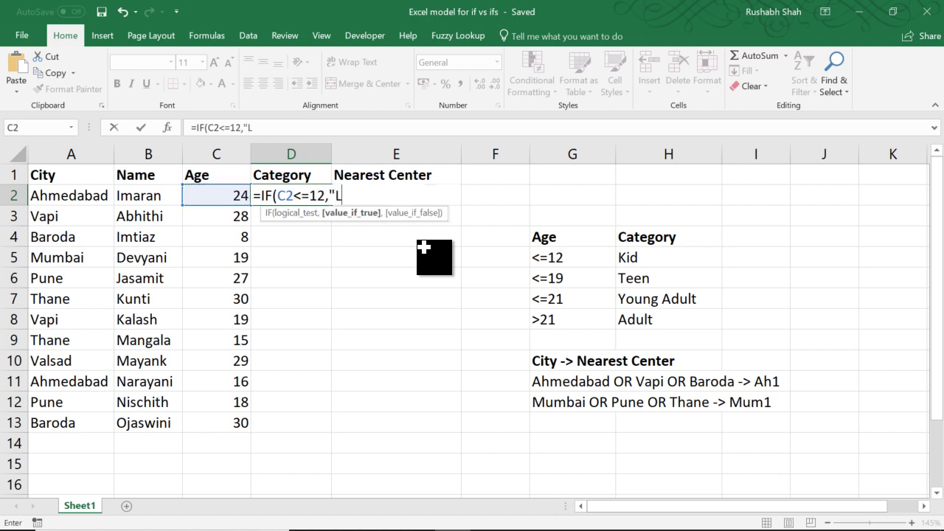
key("BackSpace")
type("Kiud")
key("BackSpace")
key("BackSpace")
type("d\",")
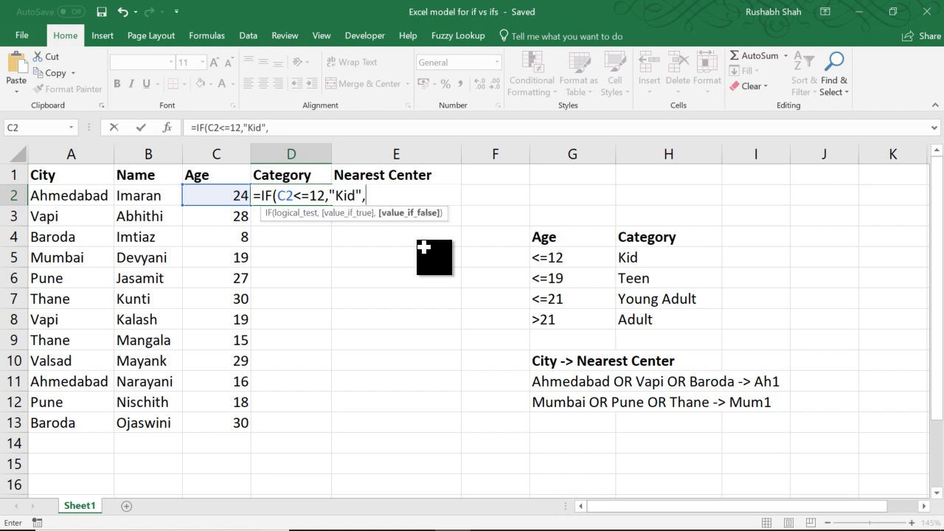
type("IF(")
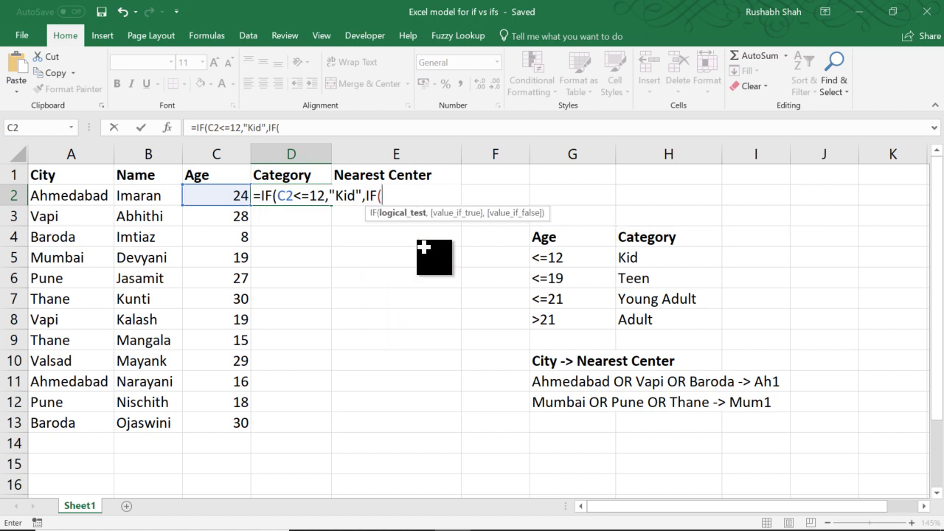
key("Left")
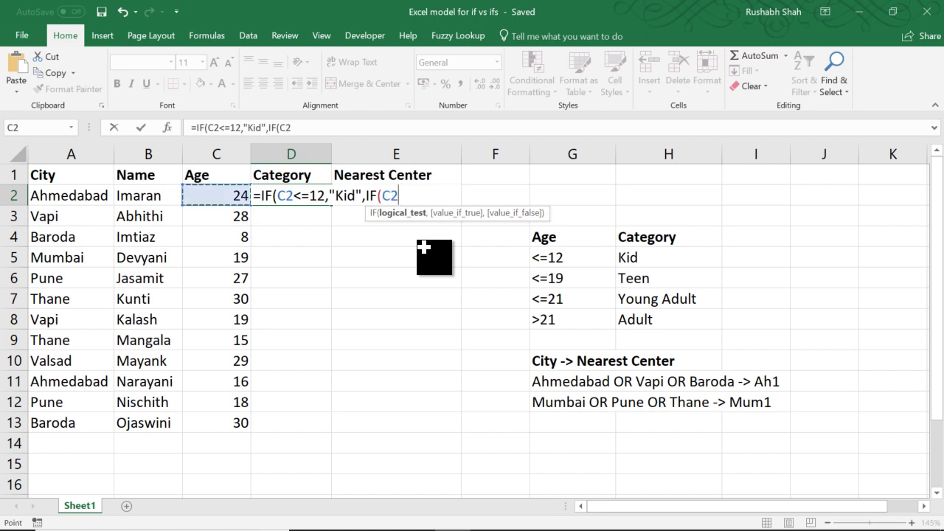
type("<=19,\"T")
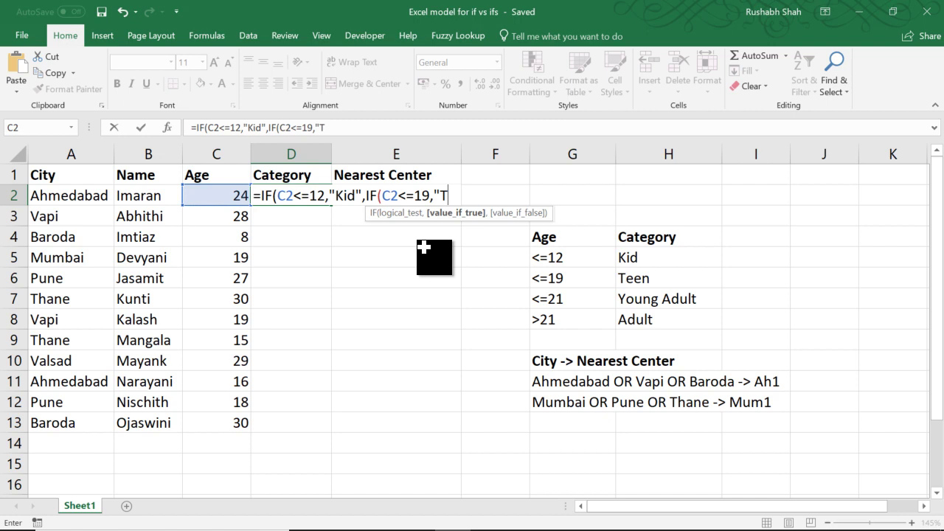
type("een\",IF(")
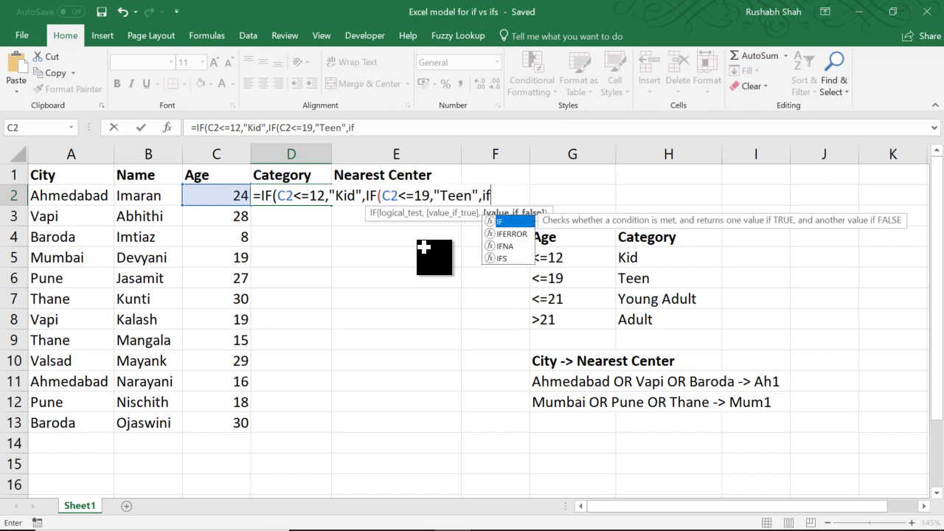
Step: Finish D2's formula with C2<=21 as "Young Adult", otherwise "Adult", and commit it
key("Left")
type("<=21")
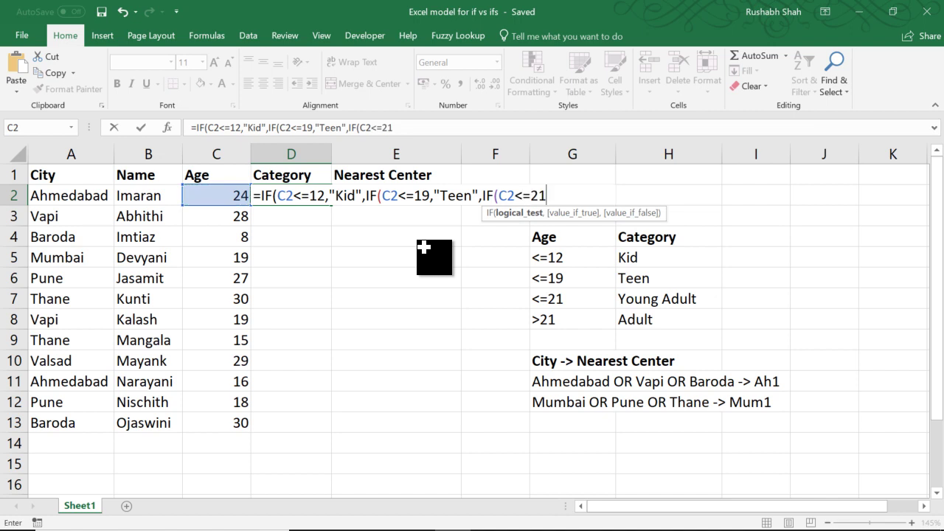
type("m")
key("BackSpace")
type(",\"Y")
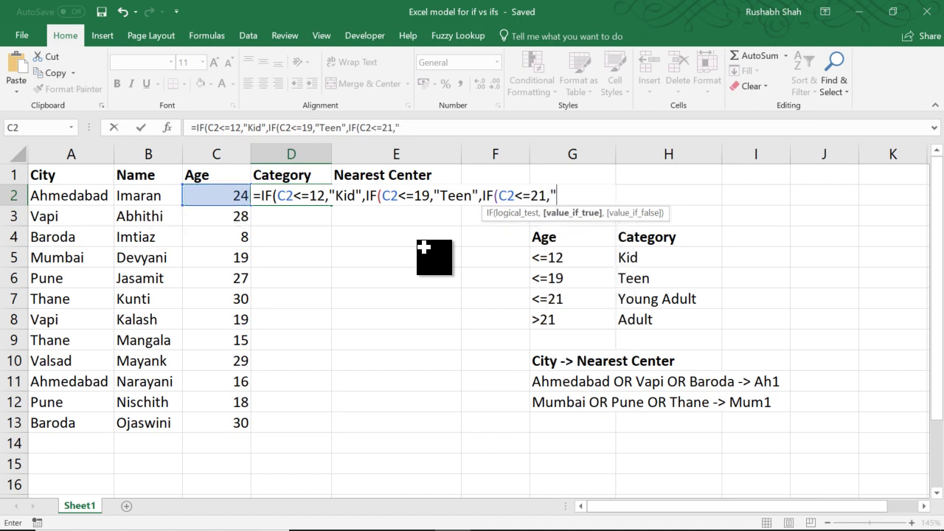
type("ounf")
key("BackSpace")
type("g ")
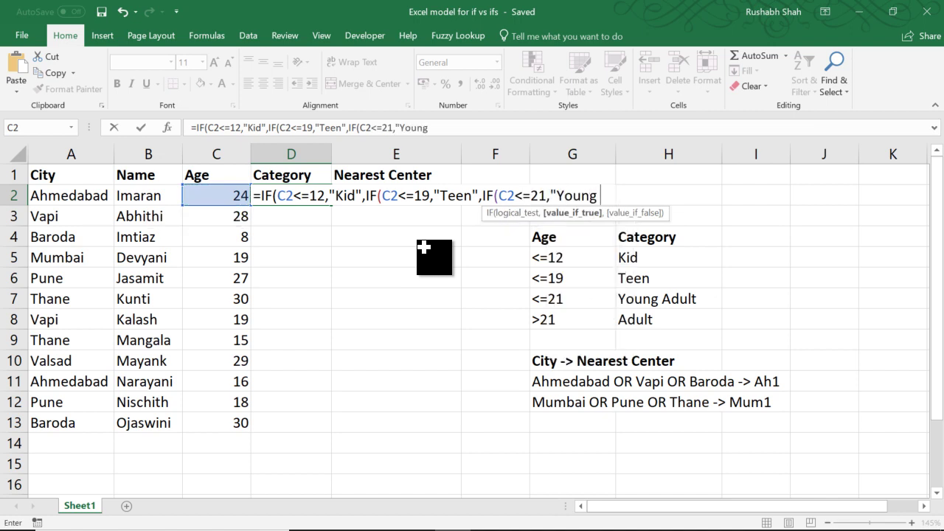
type("Adult\"")
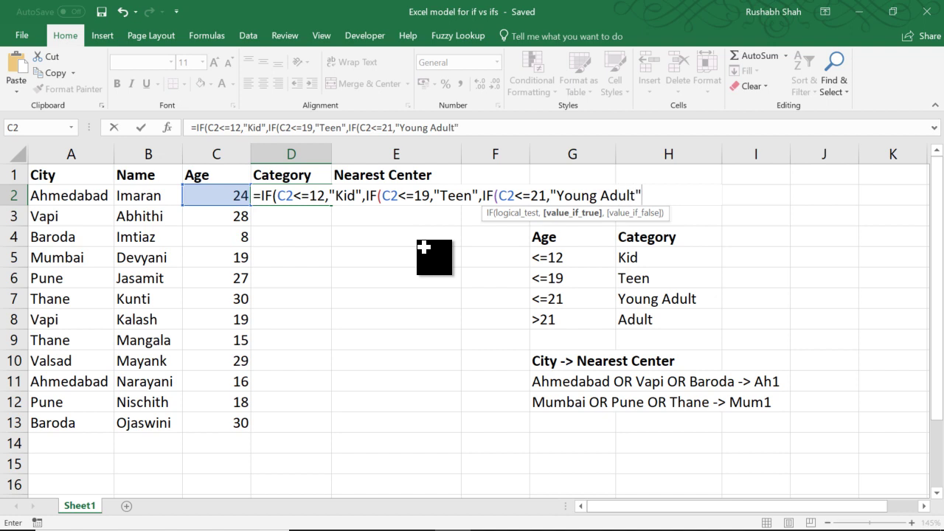
type(",")
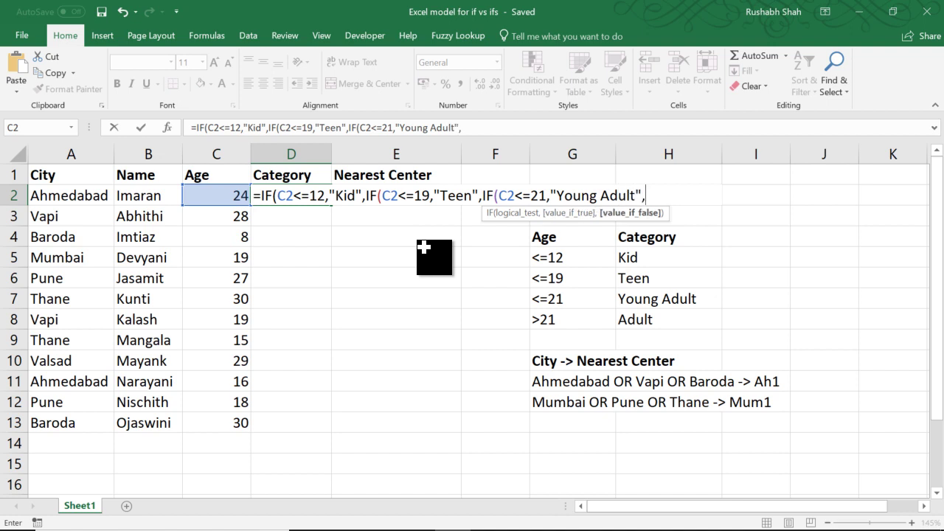
type("\"Adult")
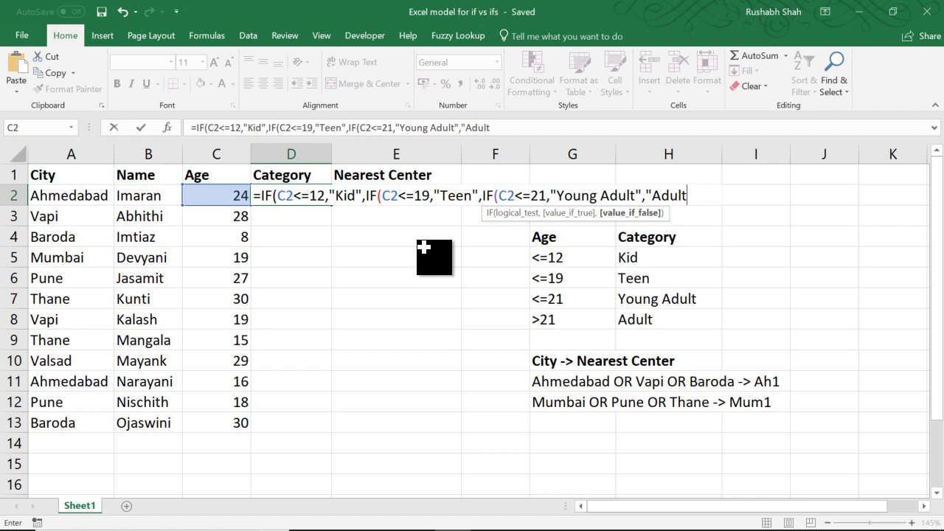
type("\"")
key("BackSpace")
type("\")))")
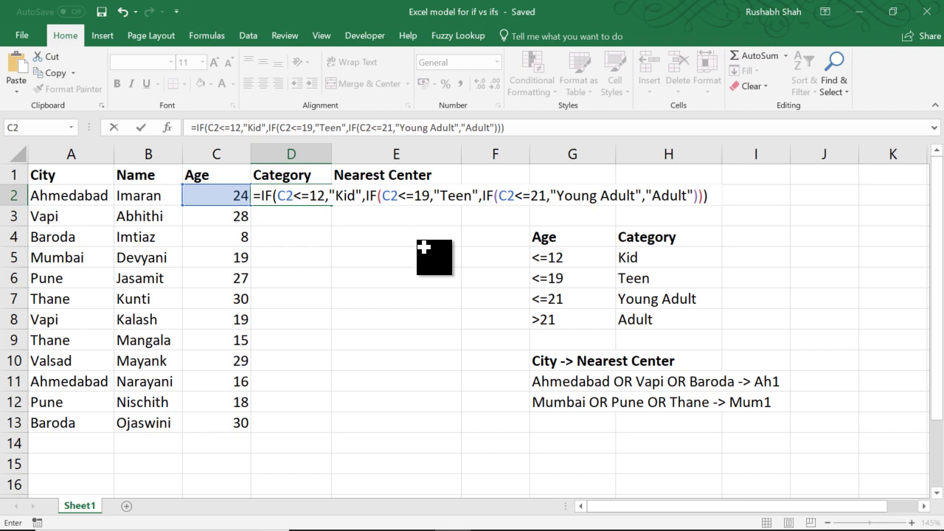
key("Return")
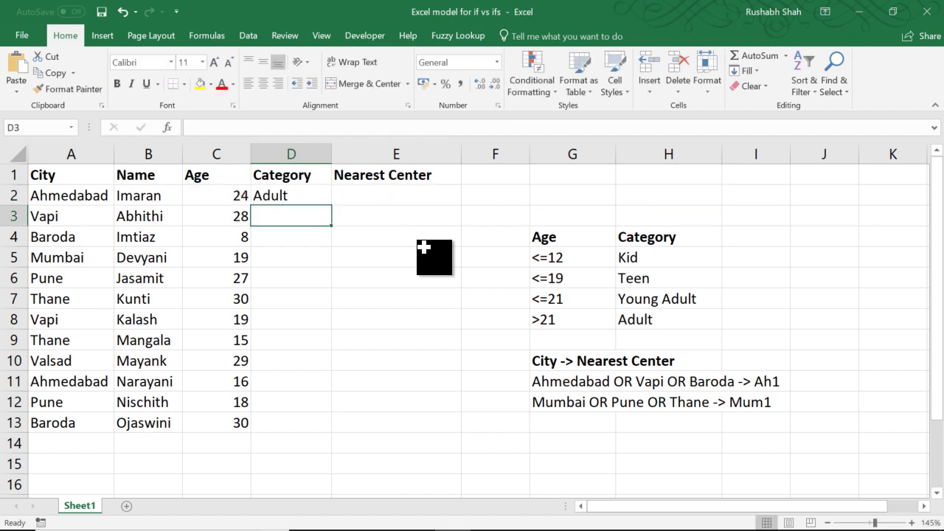
Step: Recheck D2's nested IF formula, which returns Adult, then bring up the Run box
key("Up")
key("F2")
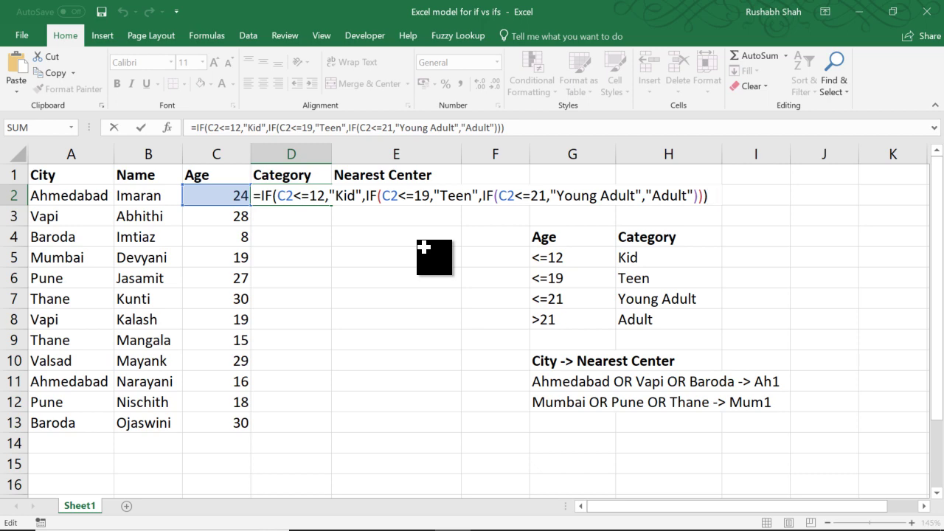
key("Return")
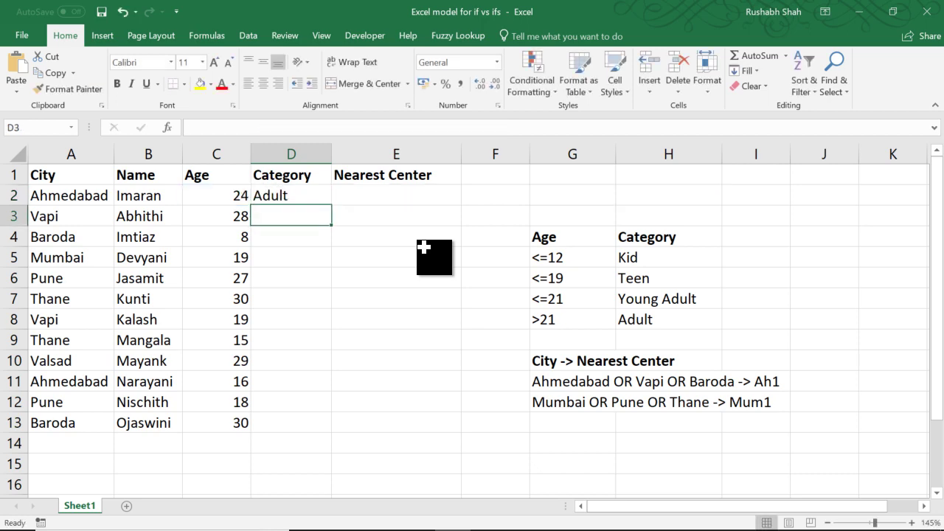
key("super+r")
Step: Launch Notepad and type the template =IF(condition, value if true, value if false)
type("notepad")
key("Return")
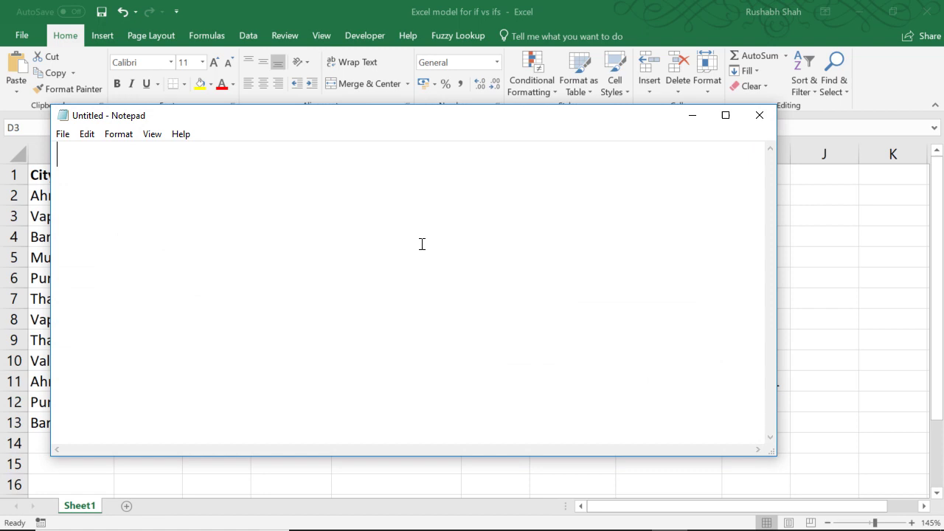
type("=IF(condition,val")
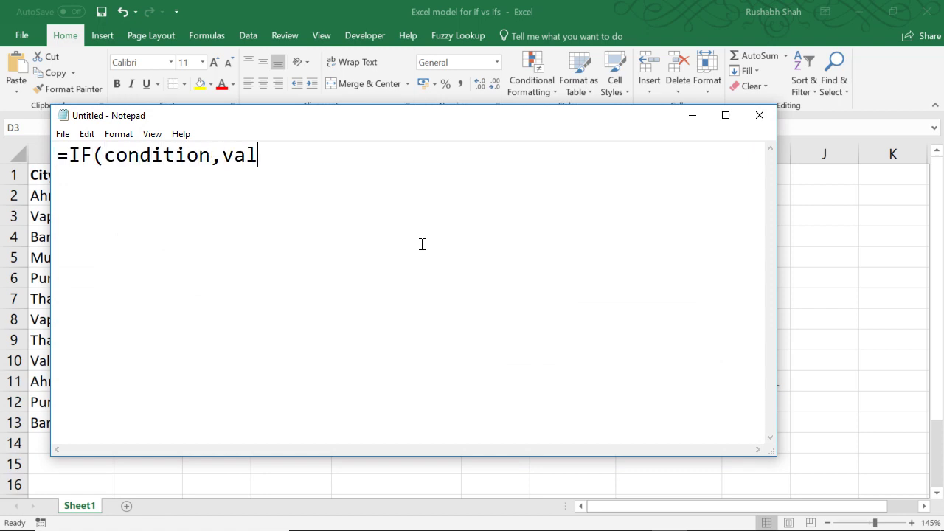
type("ue if truem")
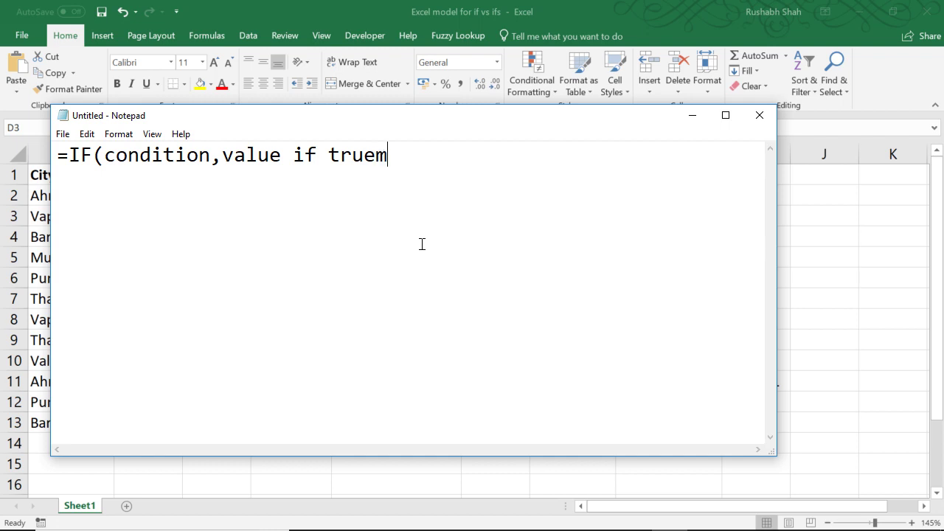
key("BackSpace")
type(", value if")
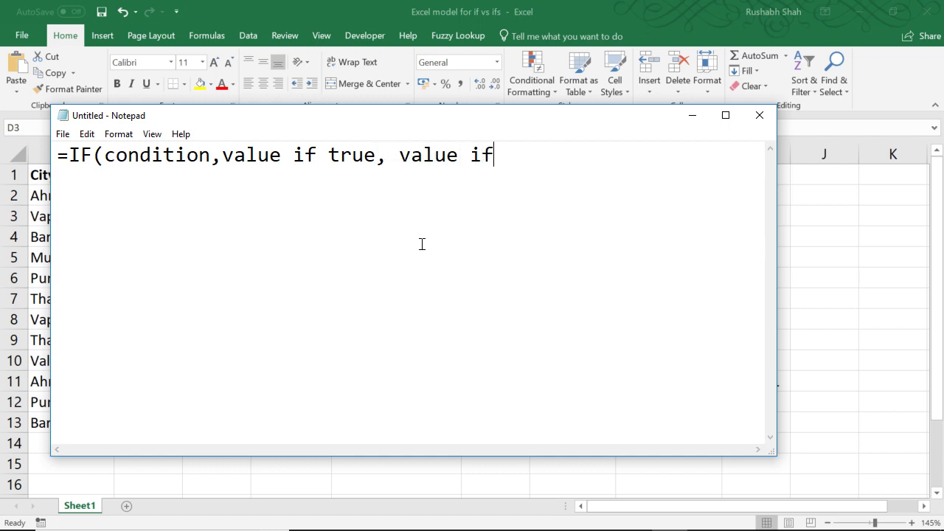
type(" false)")
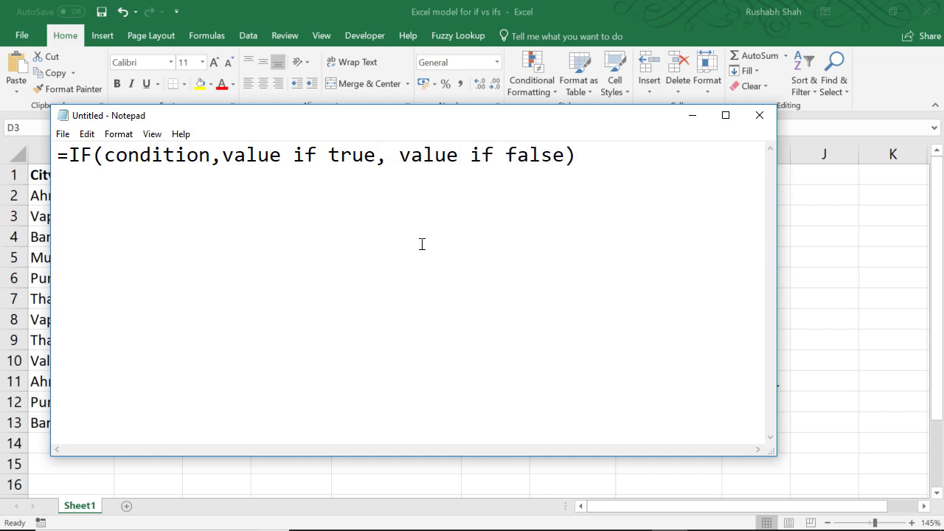
key("ctrl+Left")
key("ctrl+Left")
key("ctrl+Left")
key("ctrl+Left")
key("ctrl+Left")
key("ctrl+Left")
key("ctrl+Left")
key("Right")
key("Right")
key("Right")
key("Right")
key("Right")
key("Right")
key("Right")
key("Right")
key("Right")
key("Right")
key("Right")
key("Right")
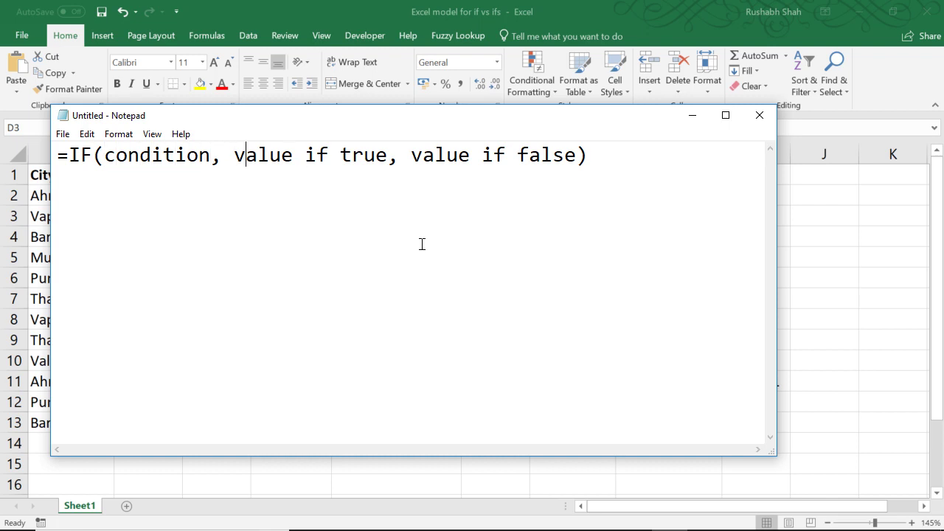
key("Right")
key("Right")
key("Right")
key("Right")
key("Right")
key("Right")
key("Right")
key("Right")
key("Right")
key("Right")
key("Right")
key("Right")
key("Right")
key("Right")
Step: Replace value if false with an indented second IF(condition, value if true, level
key("Return")
key("Tab")
type("IF(")
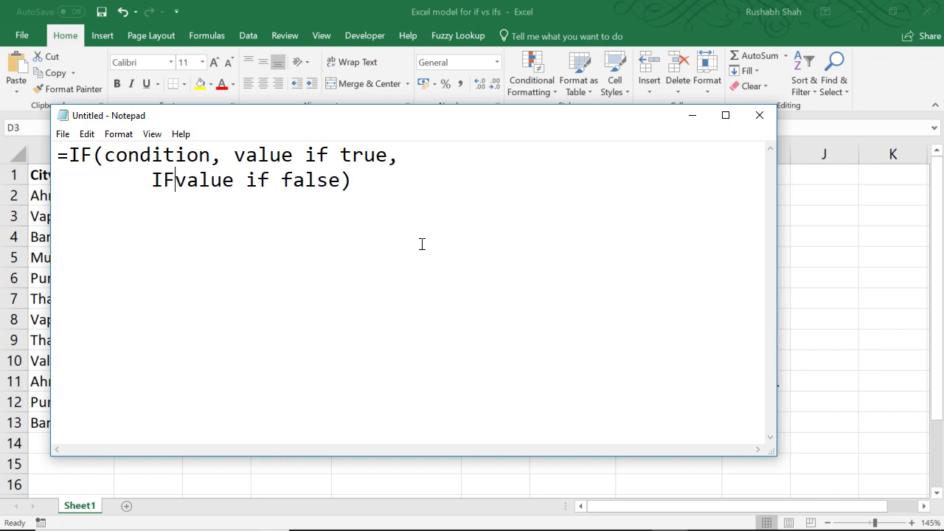
key("Left")
key("Left")
key("Left")
key("Left")
key("Left")
key("Left")
key("Left")
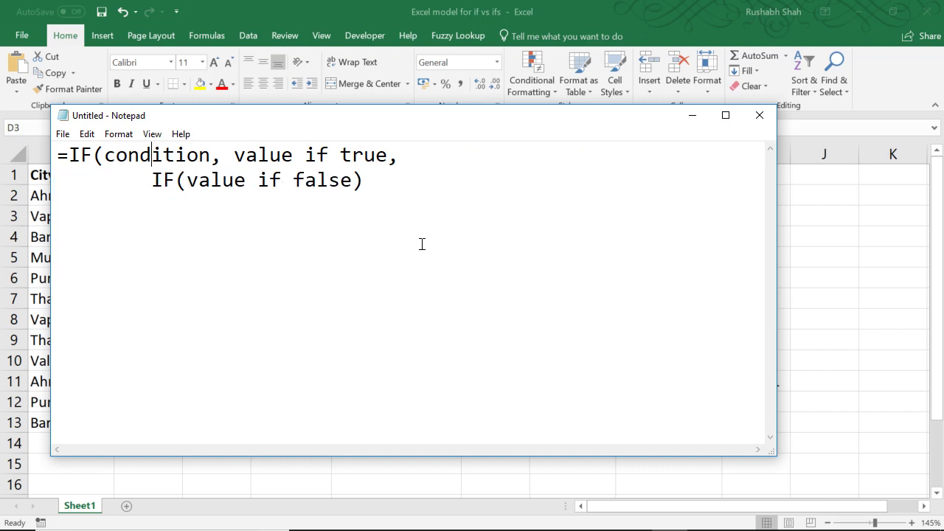
key("ctrl+shift+Right")
key("ctrl+shift+Right")
key("ctrl+shift+Right")
key("ctrl+shift+Right")
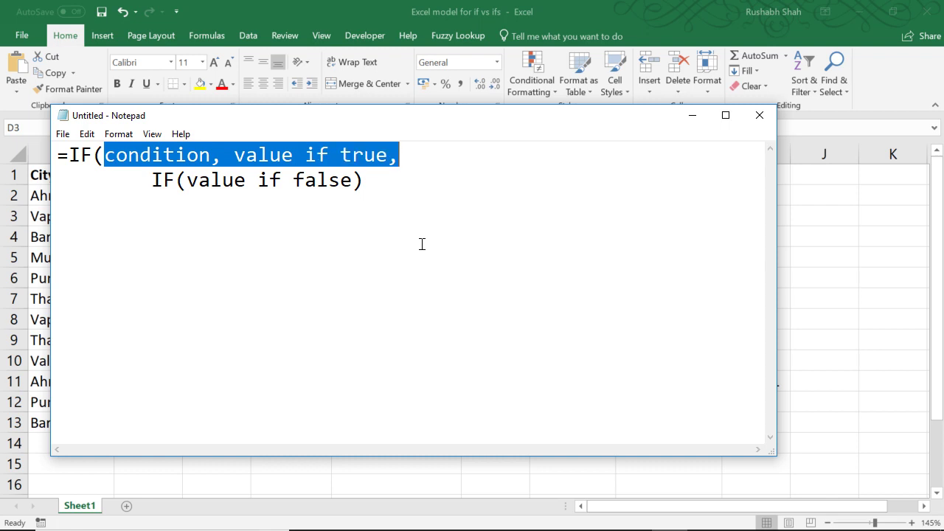
key("shift+Left")
key("ctrl+c")
key("Down")
key("Left")
key("ctrl+Left")
key("ctrl+Left")
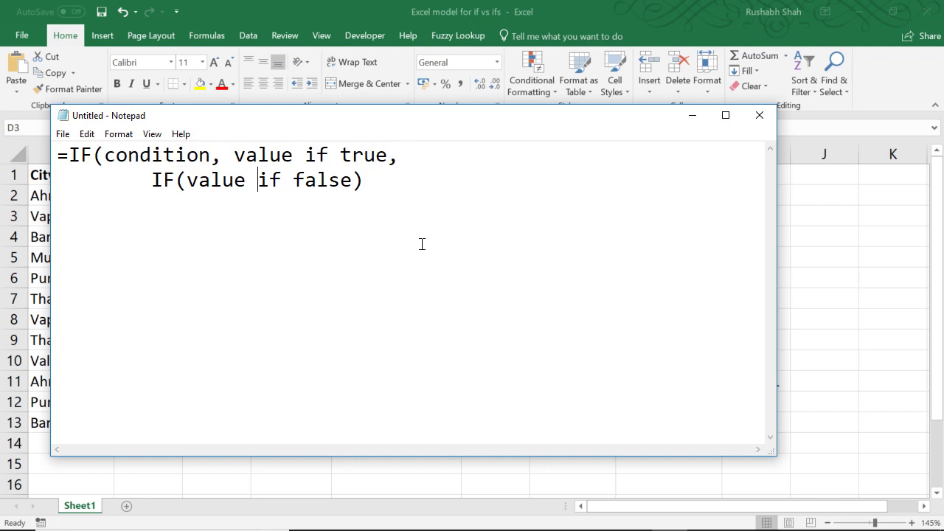
key("ctrl+Left")
key("Right")
key("ctrl+v")
type(",")
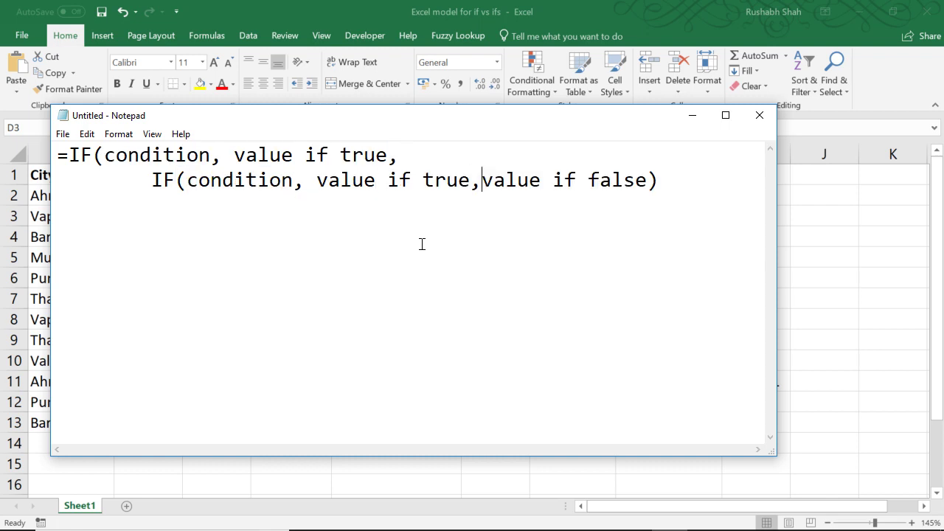
Step: Add an indented third IF level, put value if false on its own line, and close with ')))'
key("Return")
key("Tab")
key("Tab")
type("IF(")
key("ctrl+v")
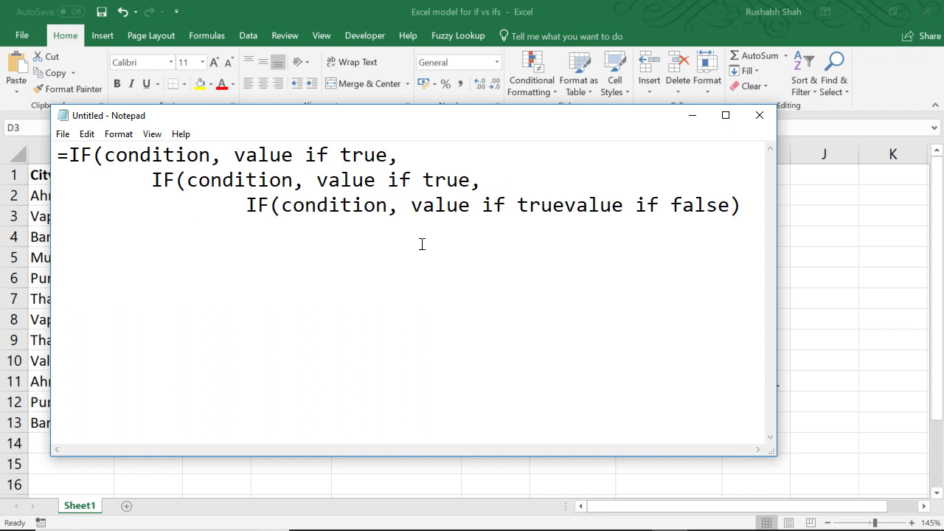
type(",")
key("Return")
key("Tab")
key("Tab")
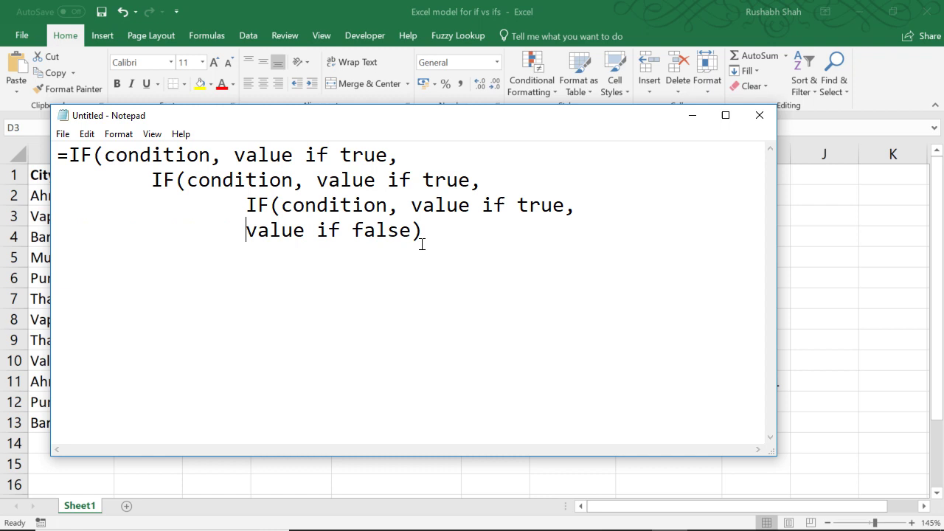
key("Tab")
key("End")
type("))")
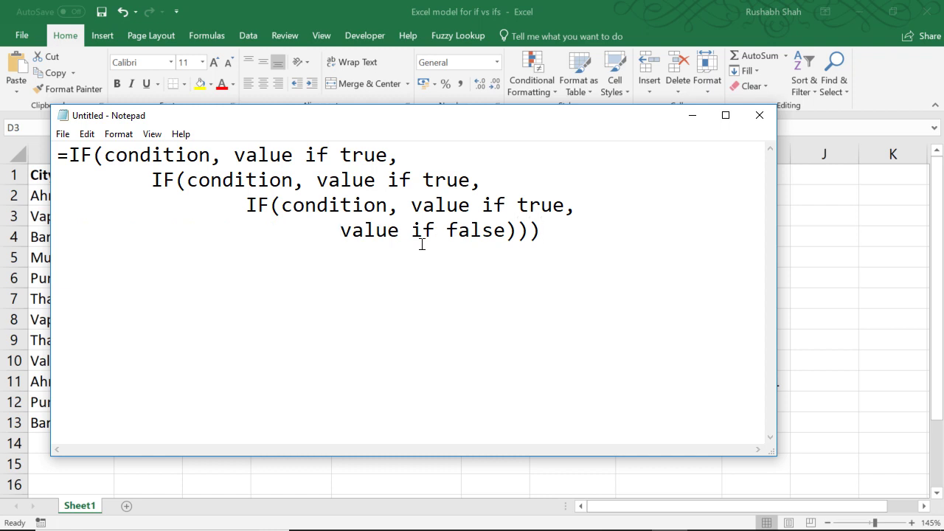
key("Return")
key("Return")
Step: Begin the IFS template with =IFS(condition1, value if true1
type("=IFS(condition1,")
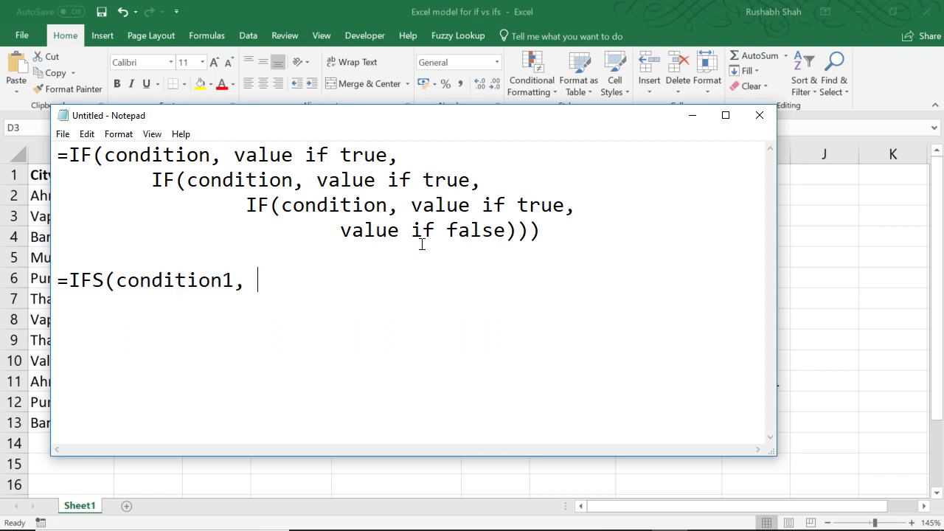
type(" value if true")
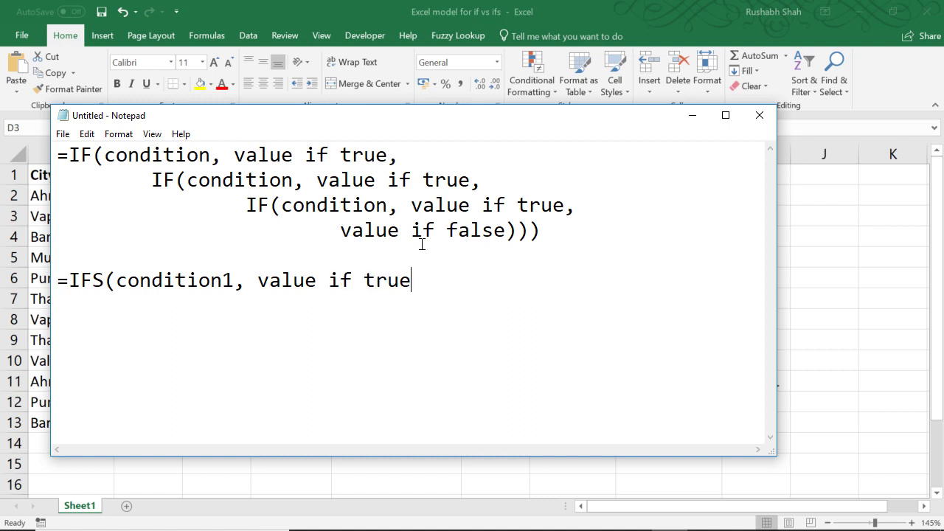
type("1")
Step: Number the nested IF template's conditions and values if true as 1, 2 and 3
left_click(208, 163)
type("1")
key("Right")
key("Right")
key("Right")
key("Right")
key("Right")
key("Right")
key("Right")
key("Right")
key("Right")
key("Right")
key("Right")
key("Right")
key("Right")
key("Right")
key("Right")
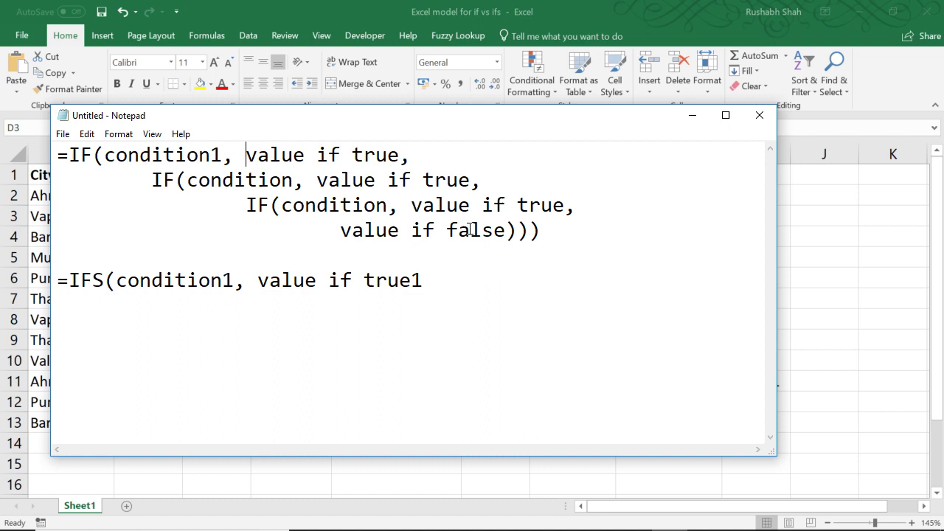
type("1")
key("Down")
key("Left")
key("Left")
key("Left")
key("Left")
key("Left")
key("Left")
key("Left")
key("Left")
key("Left")
key("Left")
type("2")
key("Right")
key("Right")
key("Right")
key("Right")
key("Right")
key("Right")
key("Right")
key("Right")
key("Right")
key("Right")
key("Right")
key("Right")
key("Right")
key("Right")
key("Right")
key("Right")
key("Left")
type("2")
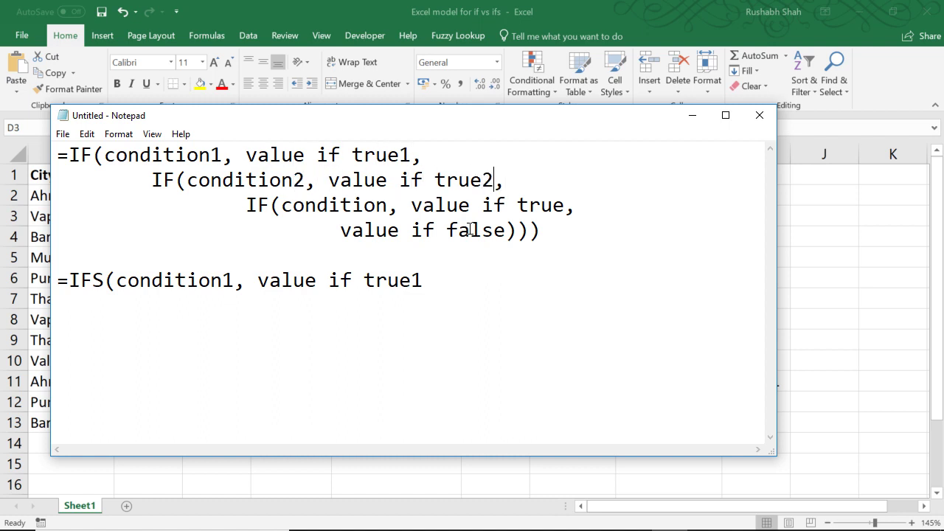
key("Down")
key("Left")
key("Left")
key("Left")
key("Left")
key("Left")
key("Left")
key("Left")
key("Left")
key("Left")
type("3")
key("Right")
key("Right")
key("Right")
key("Right")
key("Right")
key("Right")
key("Right")
key("Right")
key("Right")
key("Right")
key("Right")
key("Right")
key("Right")
key("Right")
key("Right")
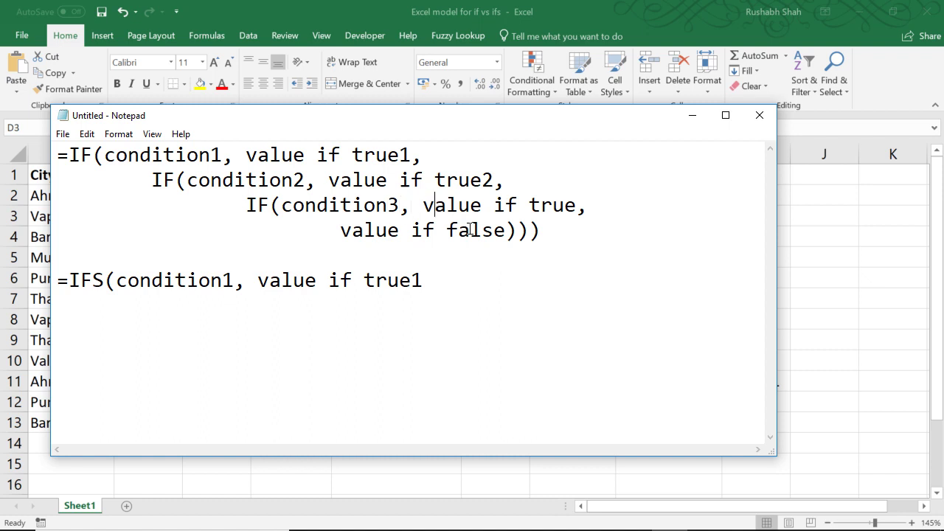
type("3")
key("Down")
key("Down")
key("Down")
Step: Complete the IFS template with indented condition2, value if true2 and condition3, value if true3 lines
key("End")
type(",")
key("Tab")
key("Tab")
type("condition2")
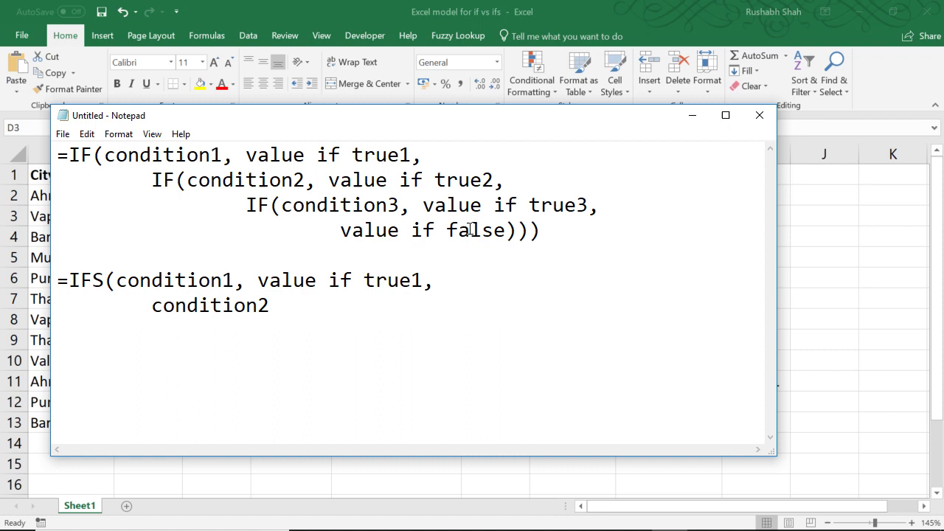
type(", value if true2,")
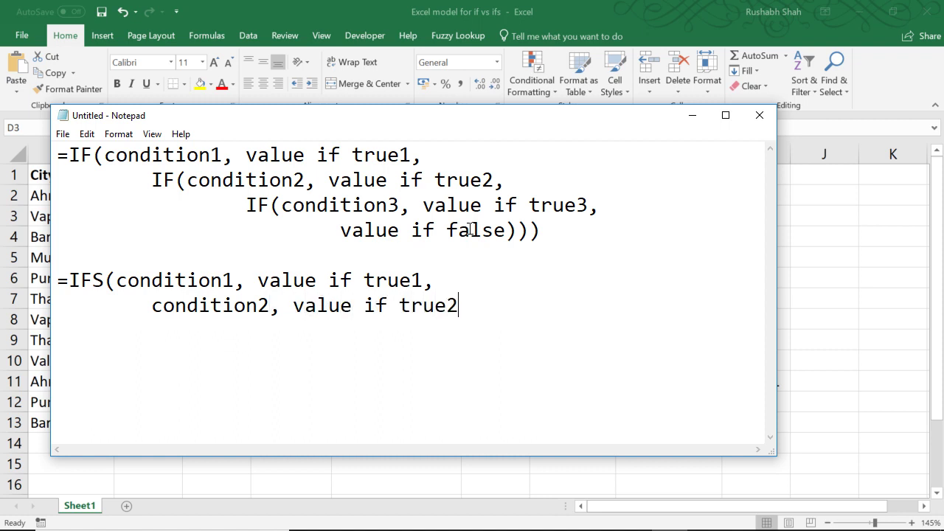
key("Return")
key("Tab")
key("Tab")
type("condirion")
key("BackSpace")
key("BackSpace")
key("BackSpace")
type("tion")
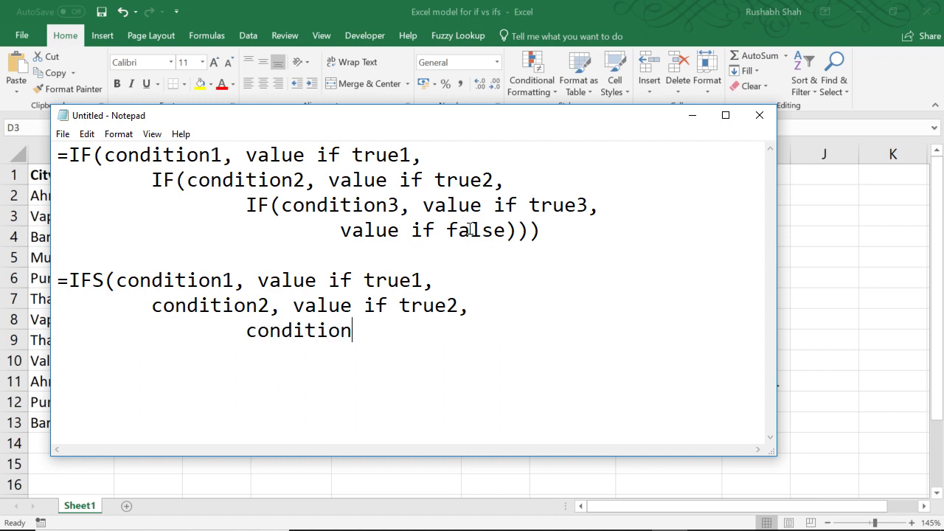
type("3, value if ")
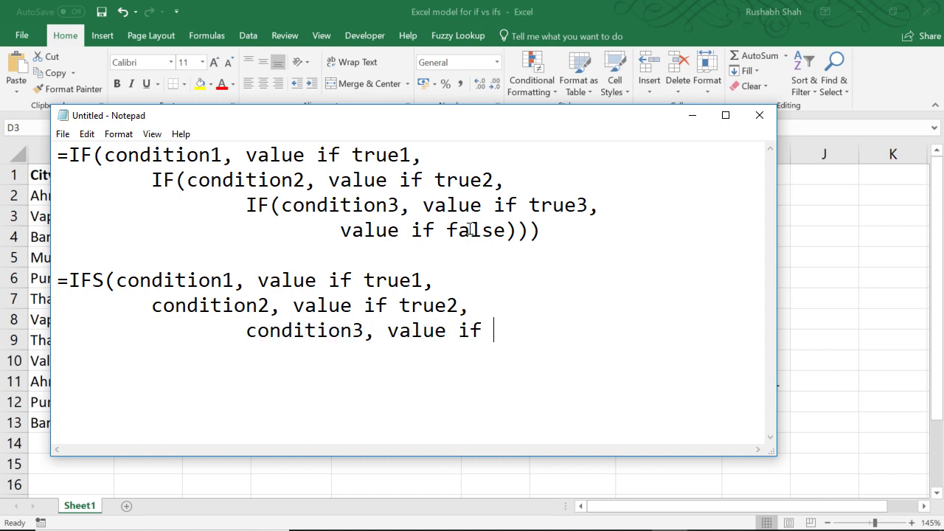
type("true3")
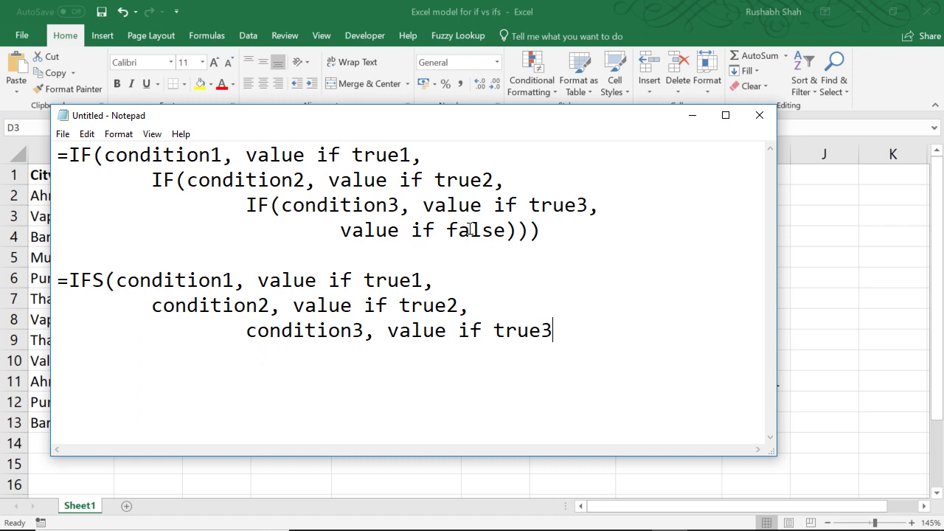
type(")")
key("alt+Tab")
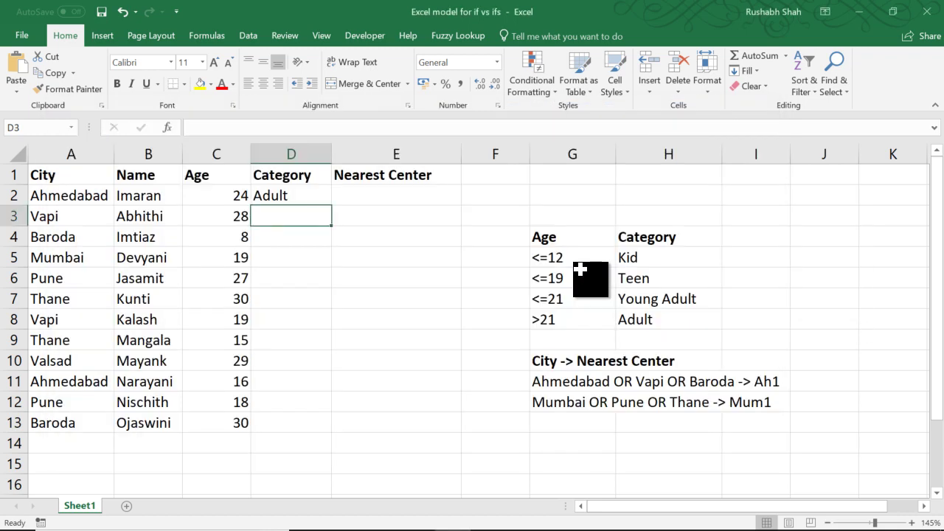
Step: In D3, start an IFS formula: C3<=12 gives "Kid", C3<=19 gives "Teen", then C3<=21
type("=IF(")
key("BackSpace")
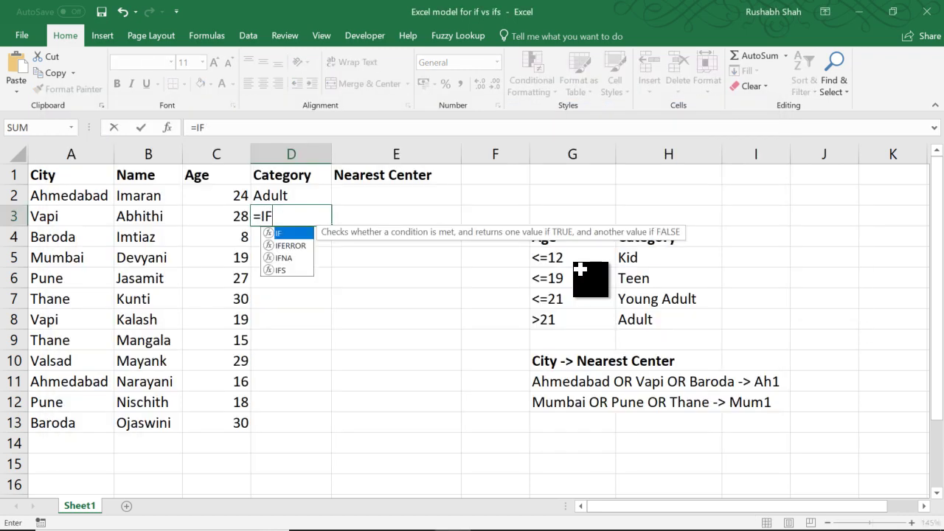
type("S(C3")
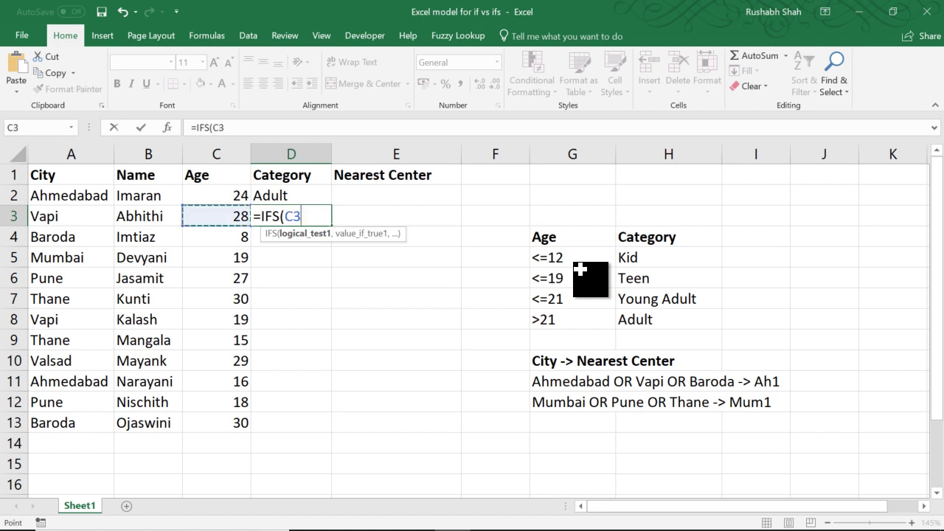
type("<=12,\"")
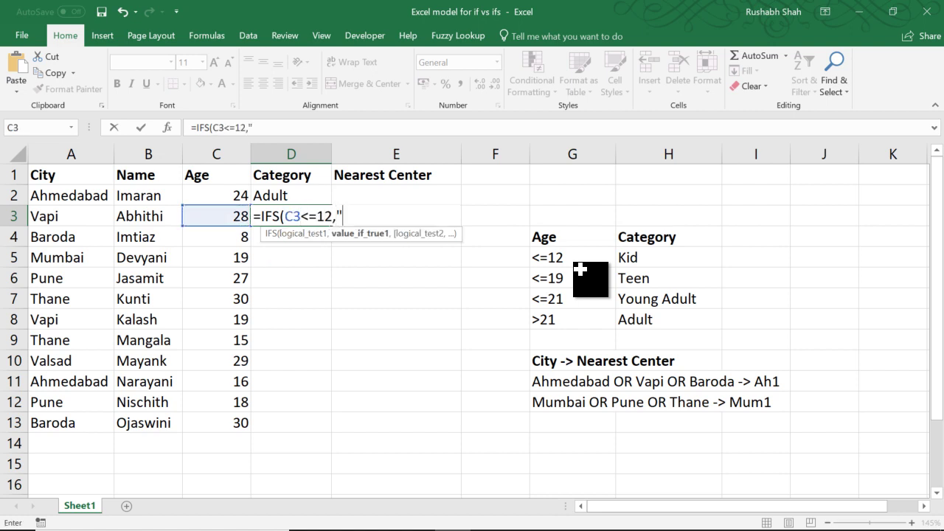
type("Kid\",")
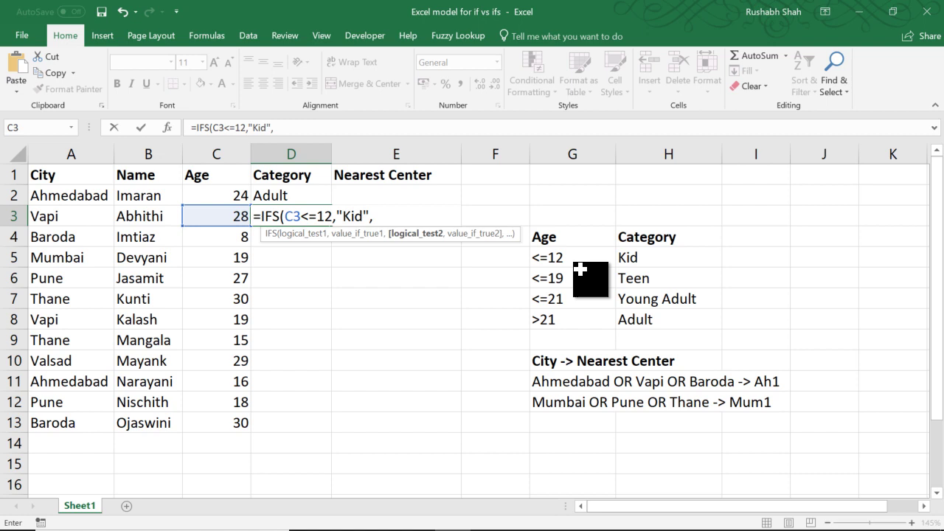
key("Left")
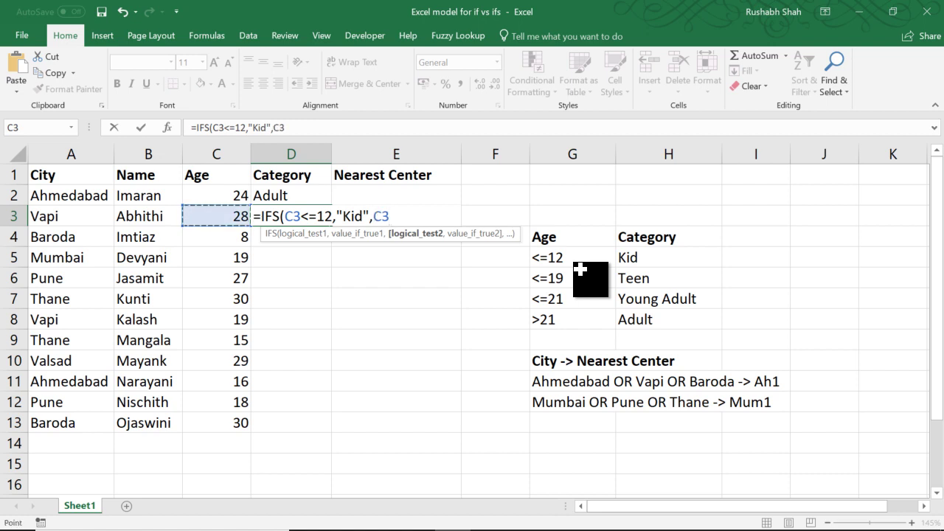
type("<=19,\"")
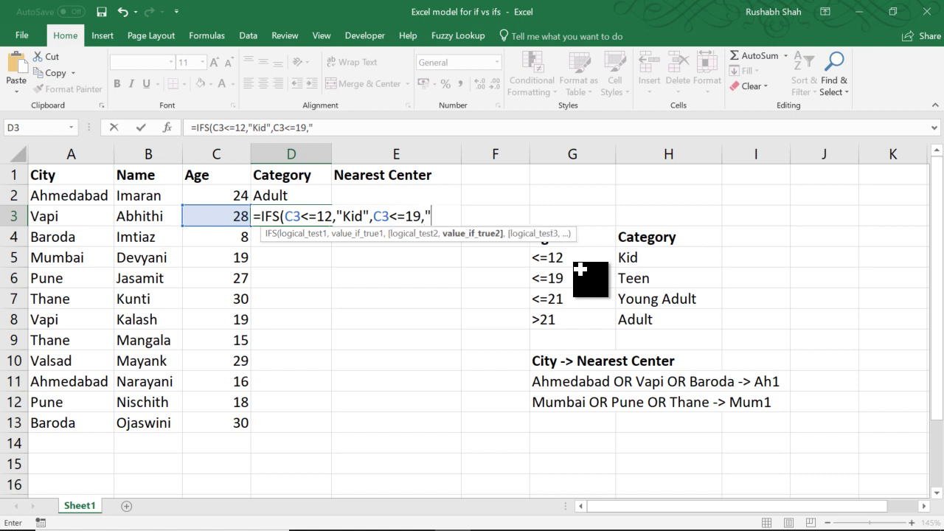
type("Teen\",")
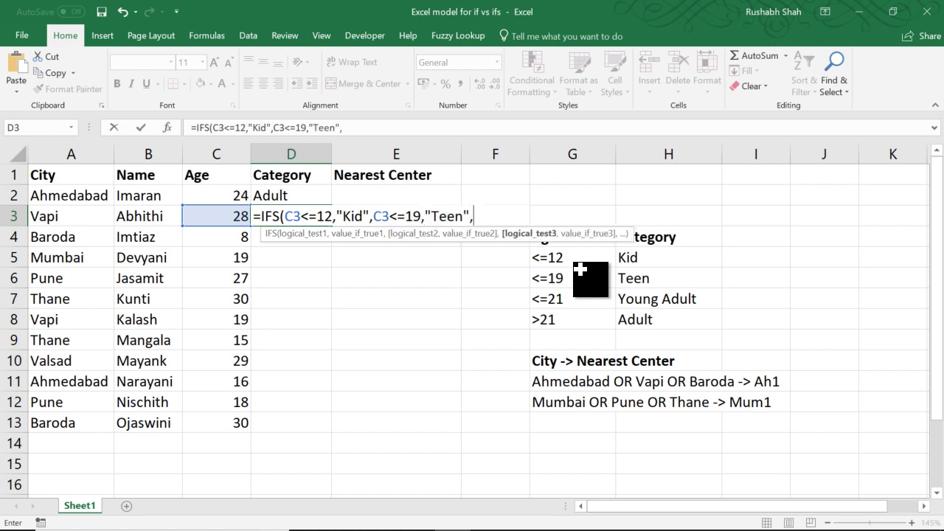
key("Left")
type("<=21")
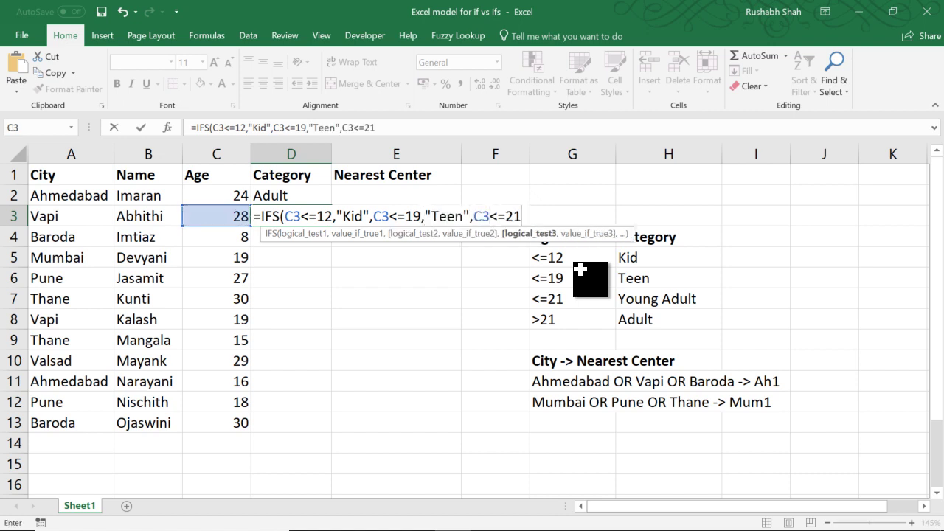
Step: Reopen D3's formula and add the "Young Adult" result for C3<=21
key("Up")
key("Down")
key("F2")
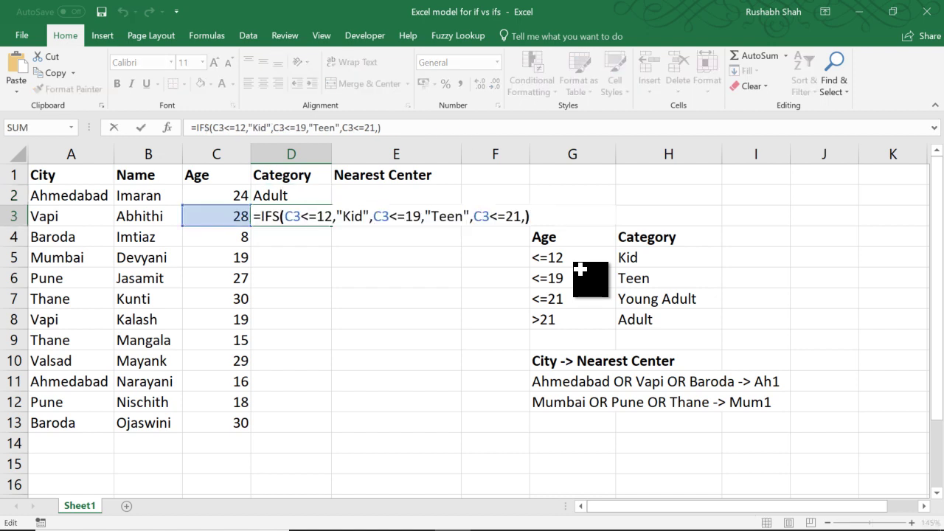
type("\"Youn")
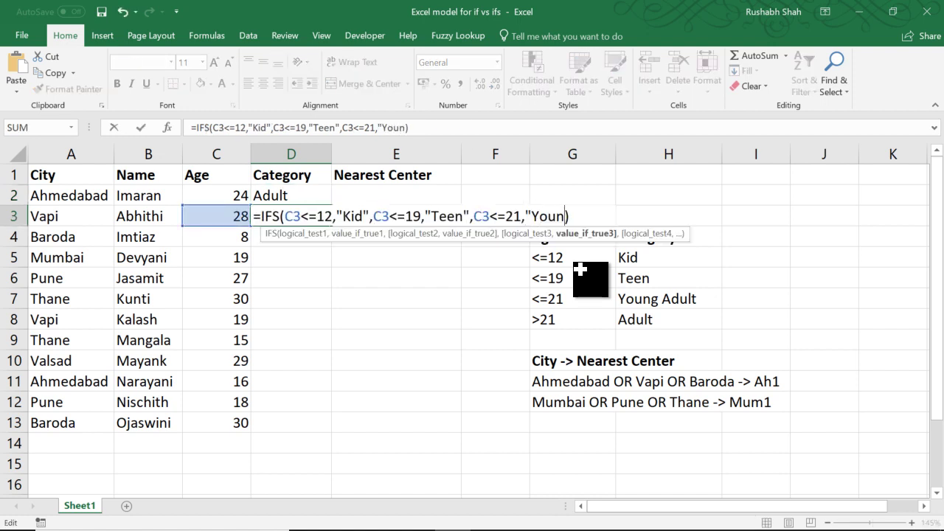
type("g Adult,")
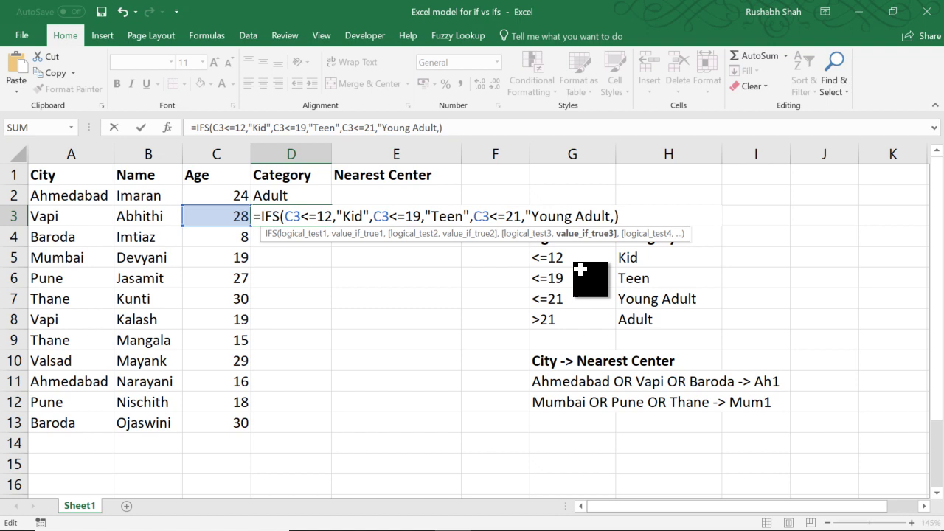
key("BackSpace")
type("\",")
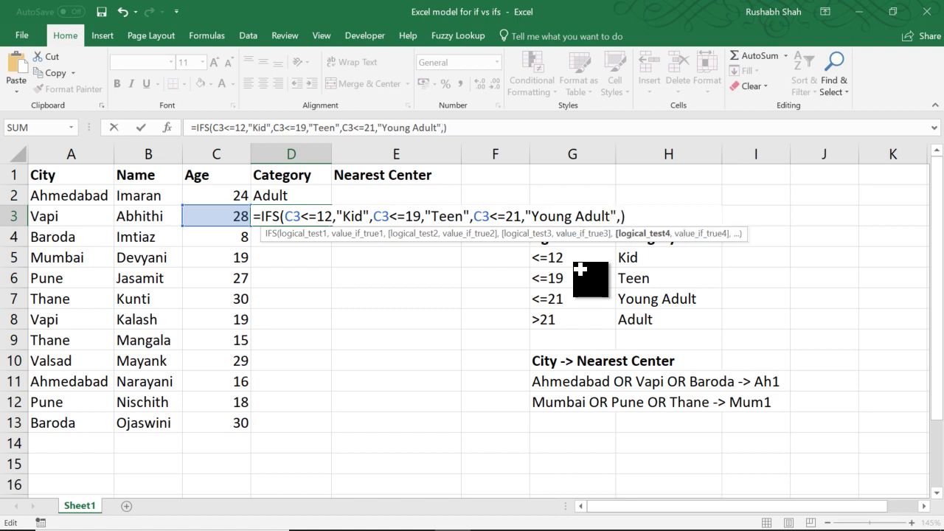
key("Left")
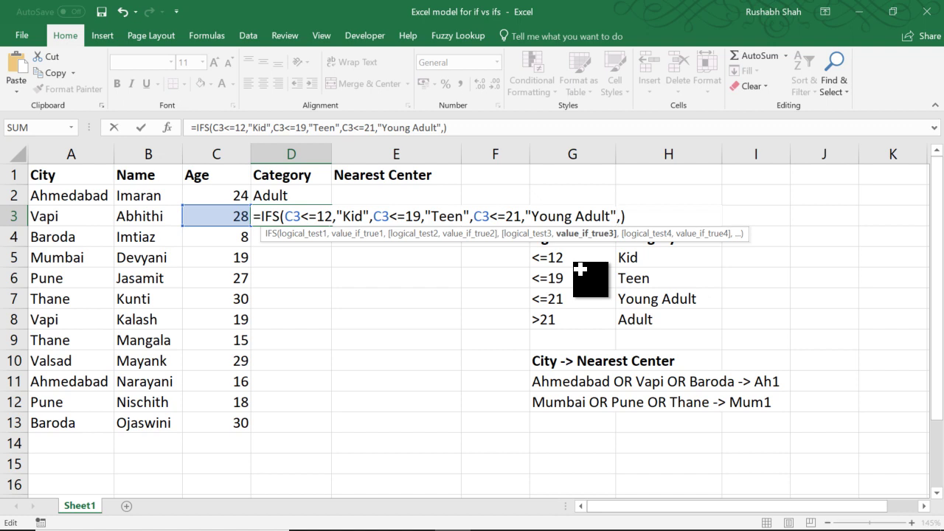
key("Right")
Step: Add the final test C3>21 returning "Adult", commit the IFS formula, and reopen it for review
key("Left")
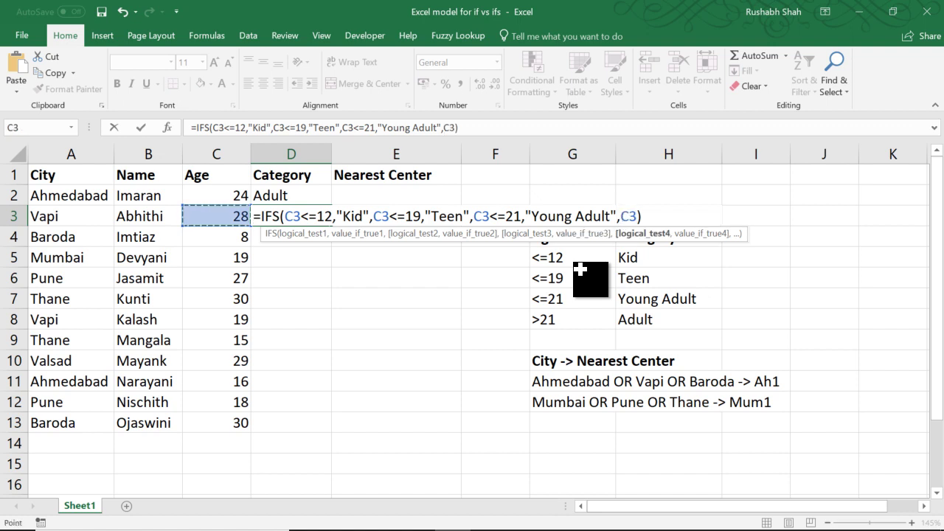
type(">21,")
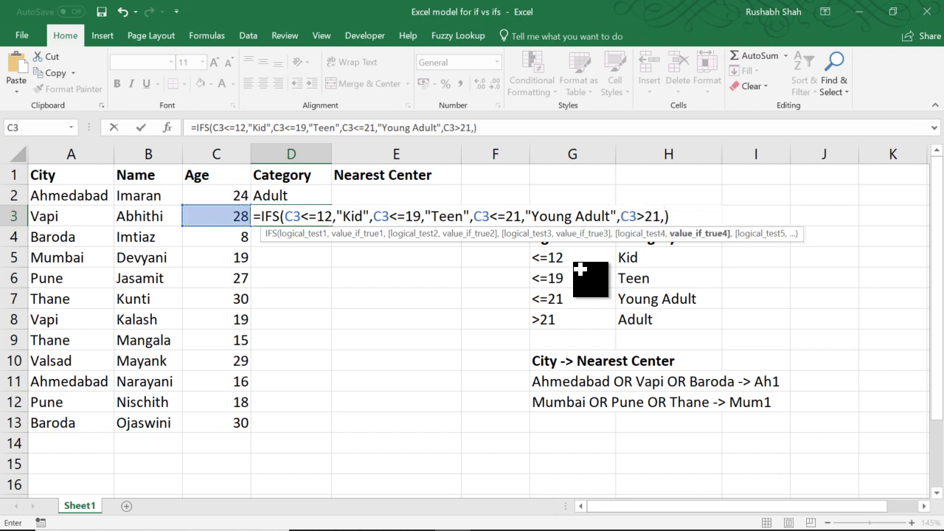
type("\"Adi")
key("BackSpace")
type("ult\")")
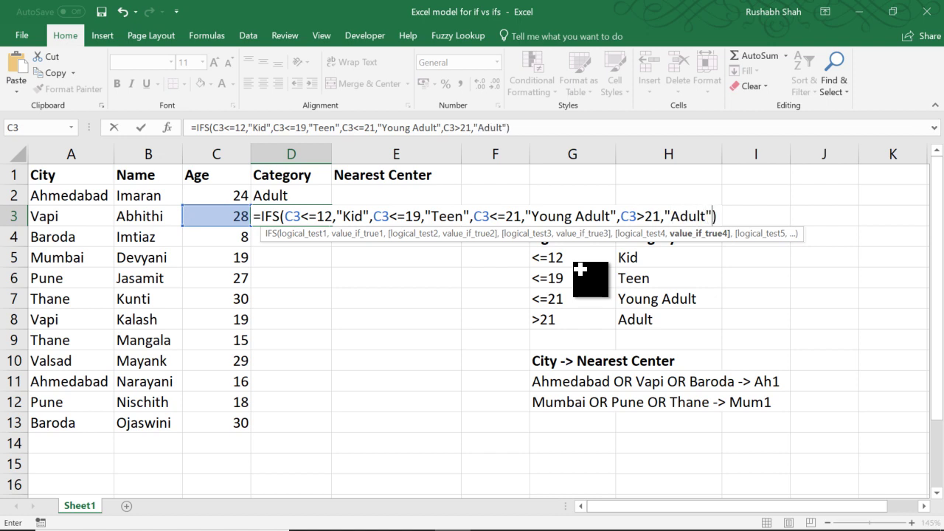
key("BackSpace")
key("Return")
key("Up")
key("F2")
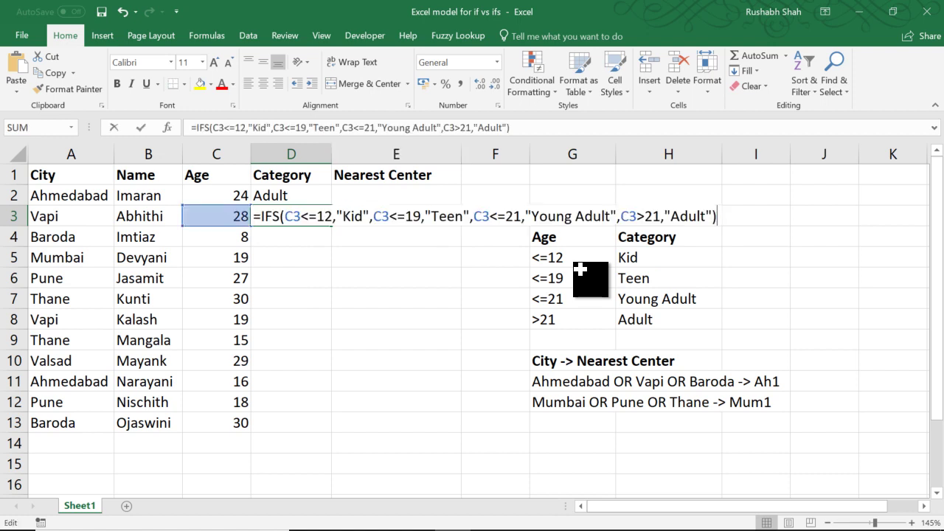
Step: Fill D3's IFS formula down column D through D13, then open D3 for inspection
key("Escape")
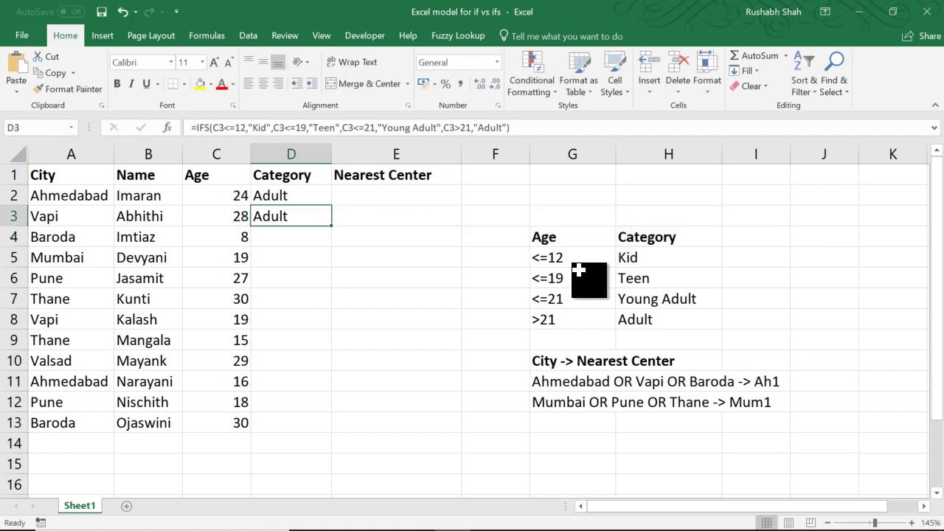
double_click(331, 225)
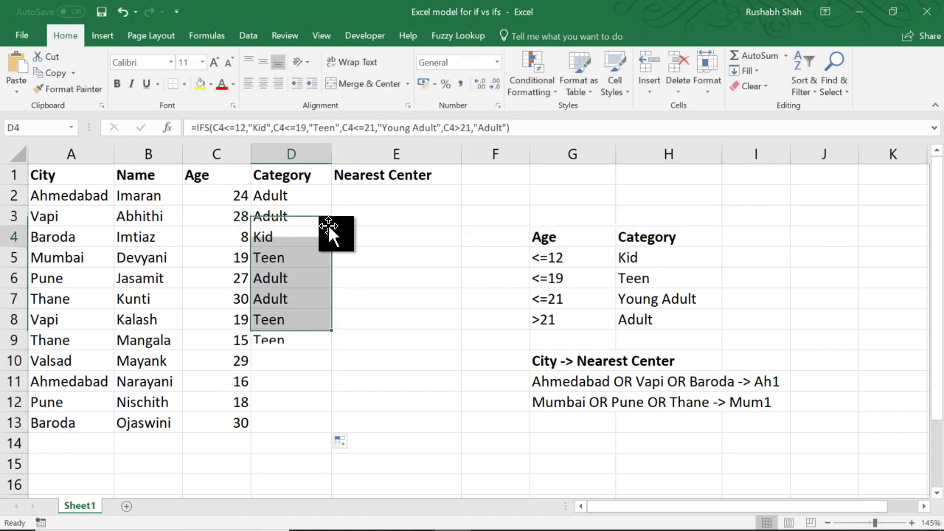
left_click(328, 216)
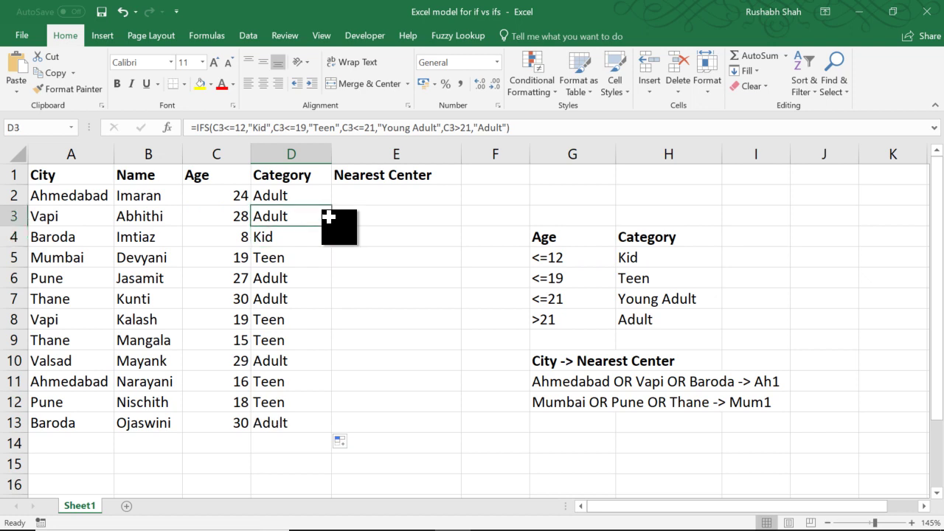
double_click(329, 217)
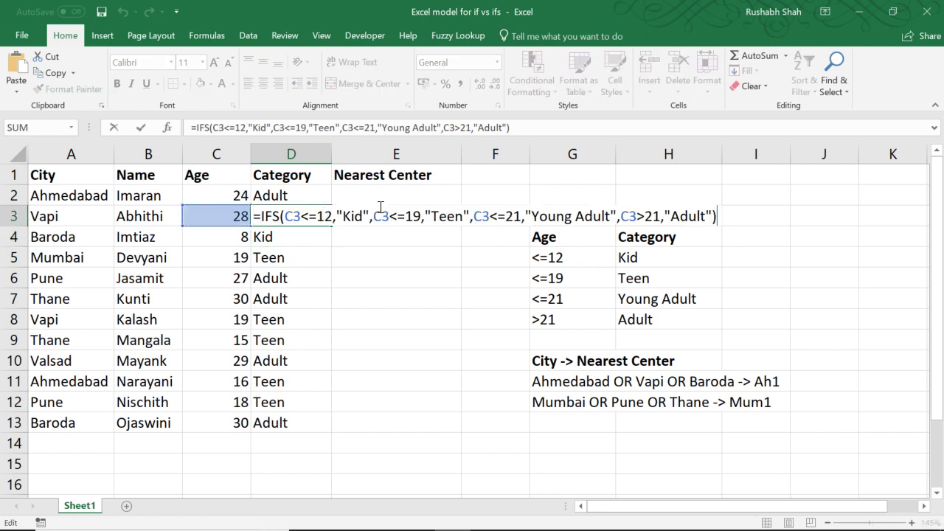
Step: Highlight the IFS name and C3>21 test, then the age rules in G5:G8 and city-to-center rules
left_click_drag(280, 218, 261, 218)
left_click(650, 215)
left_click_drag(622, 215, 717, 214)
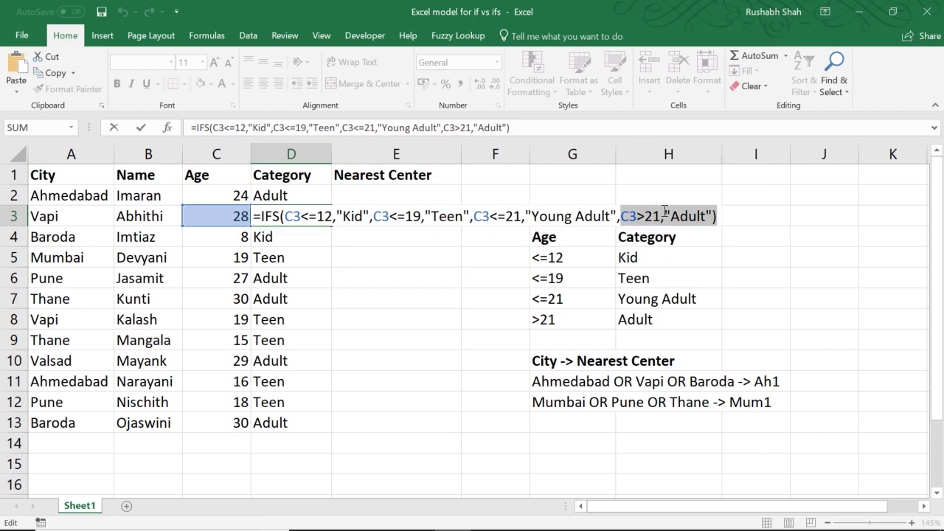
left_click(579, 258)
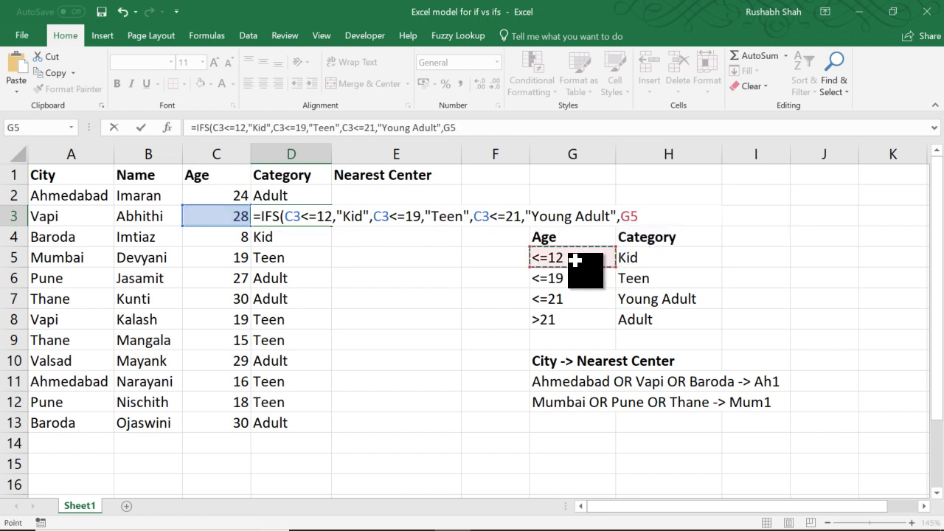
key("Escape")
left_click_drag(574, 259, 569, 318)
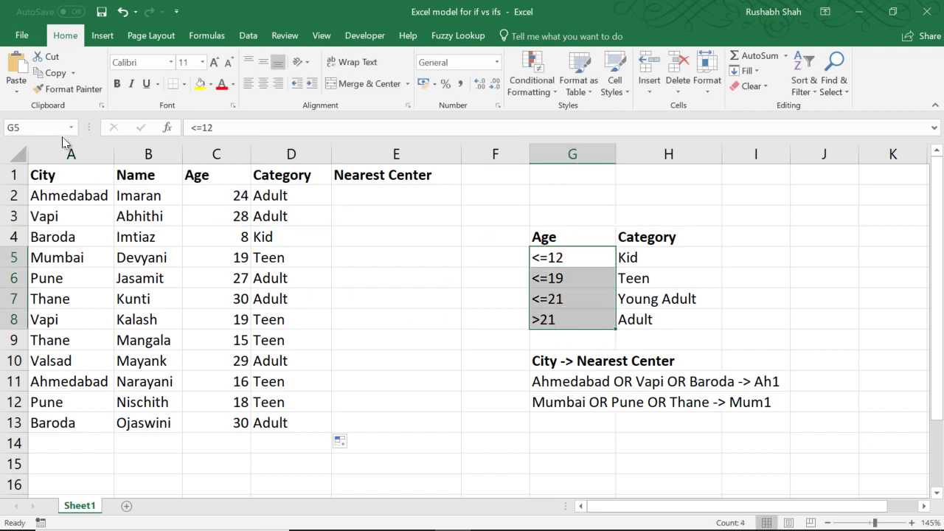
left_click_drag(568, 379, 536, 401)
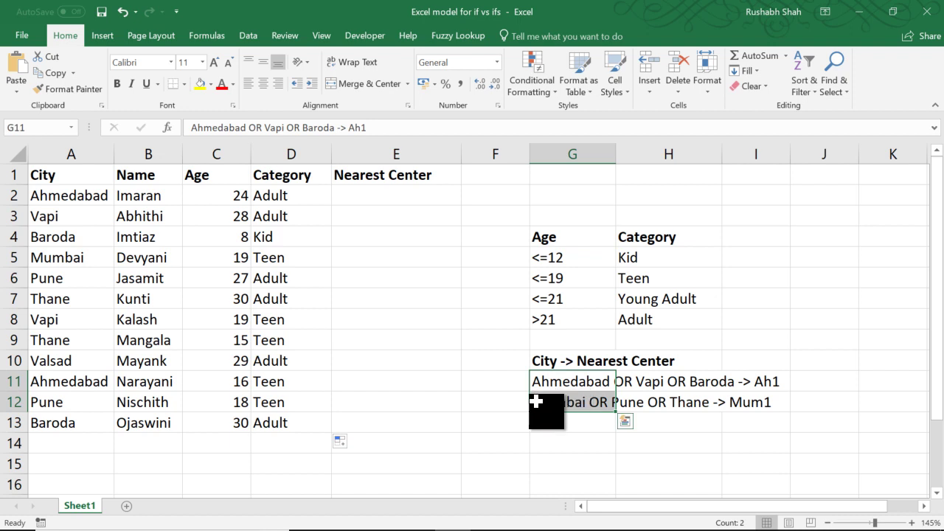
Step: Start E2's IFS formula so Ahmedabad, Vapi or Baroda in A2 returns "Ah1"
left_click(377, 189)
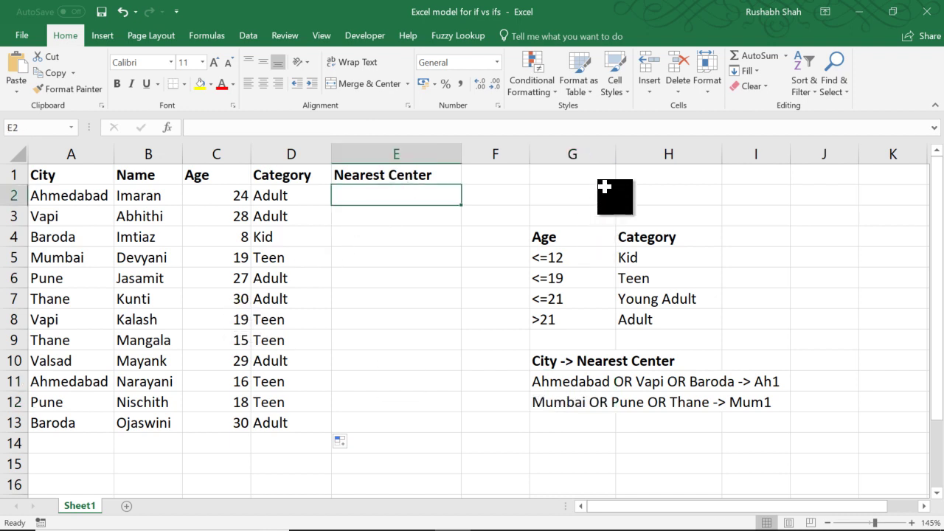
type("=IF(")
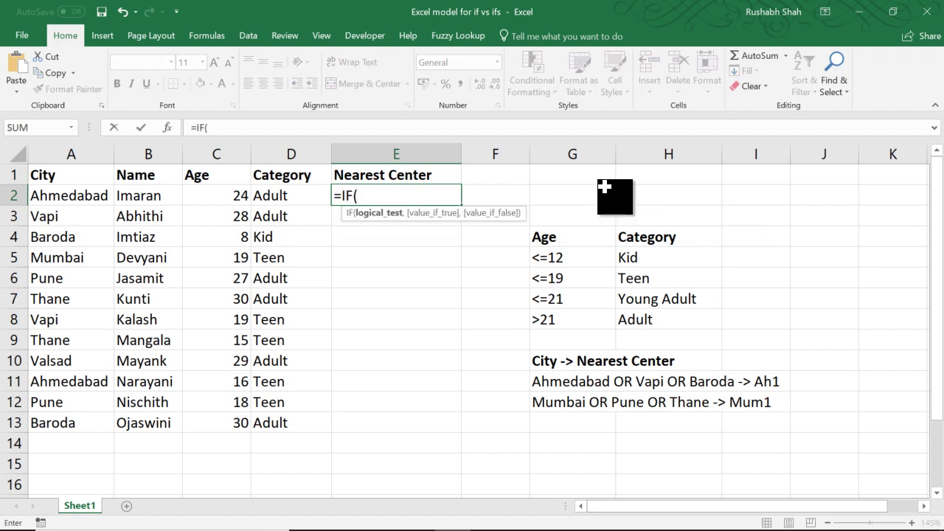
key("BackSpace")
type("s")
key("Tab")
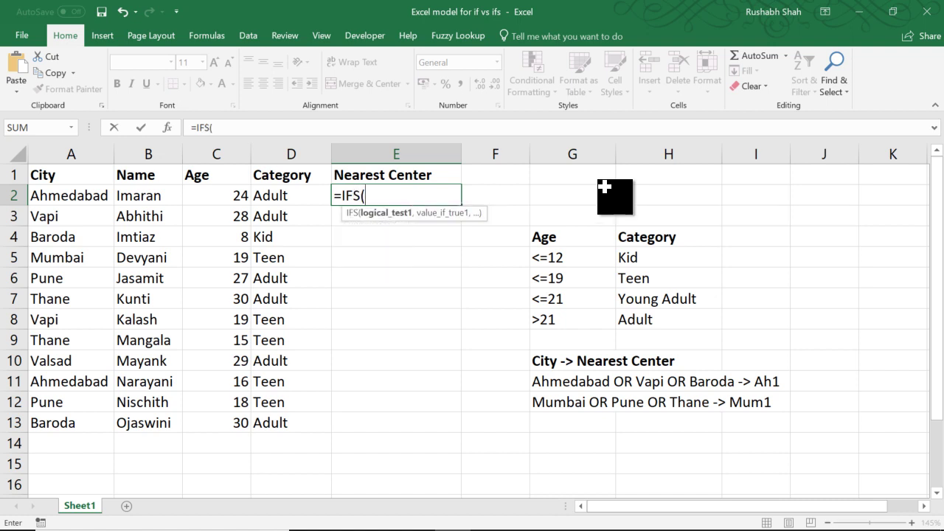
type("or")
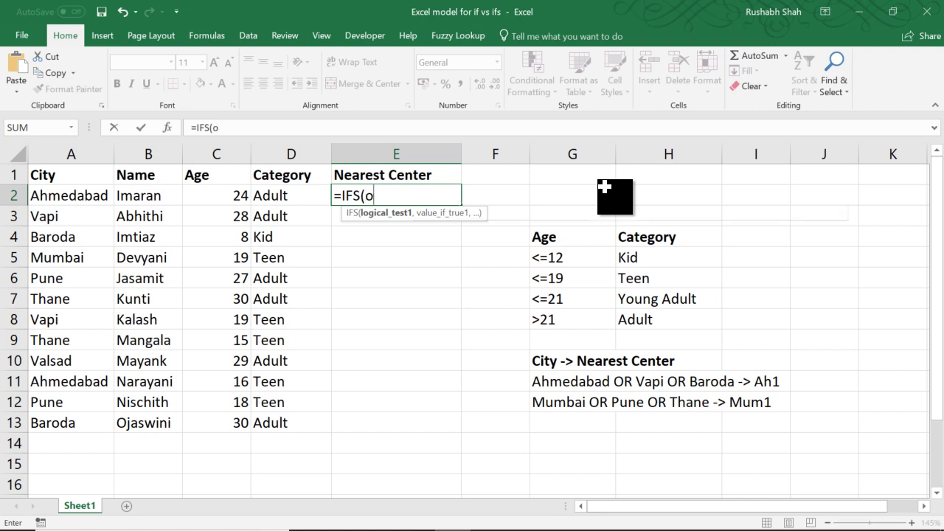
key("Tab")
key("Left")
key("Left")
key("Left")
key("Left")
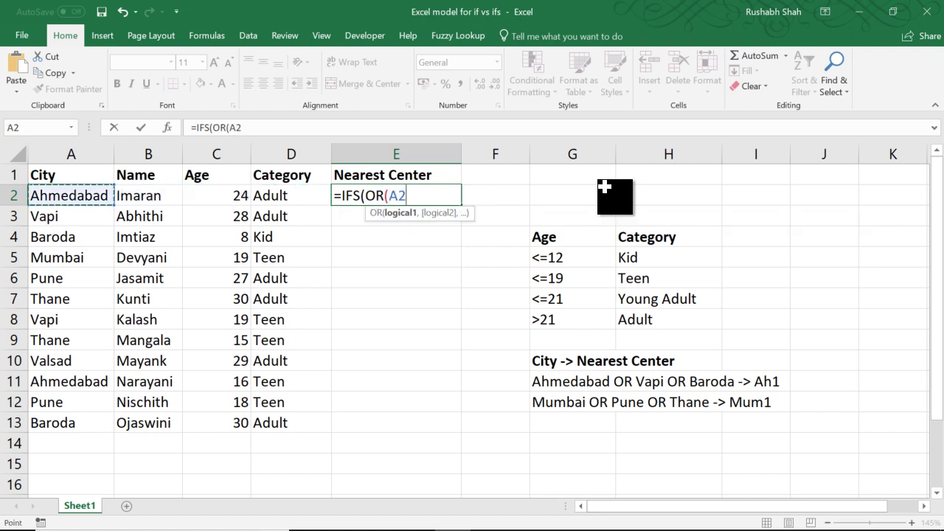
type("=\"a")
key("BackSpace")
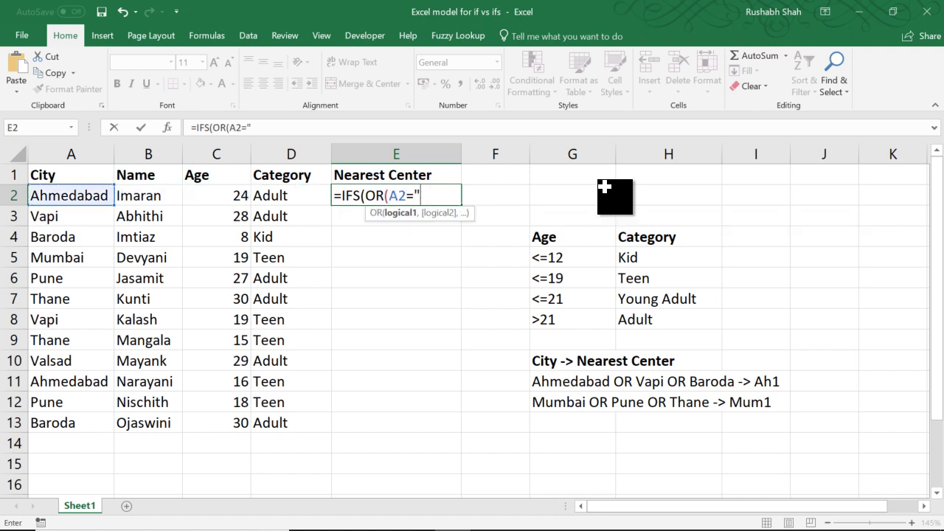
type("Ahme")
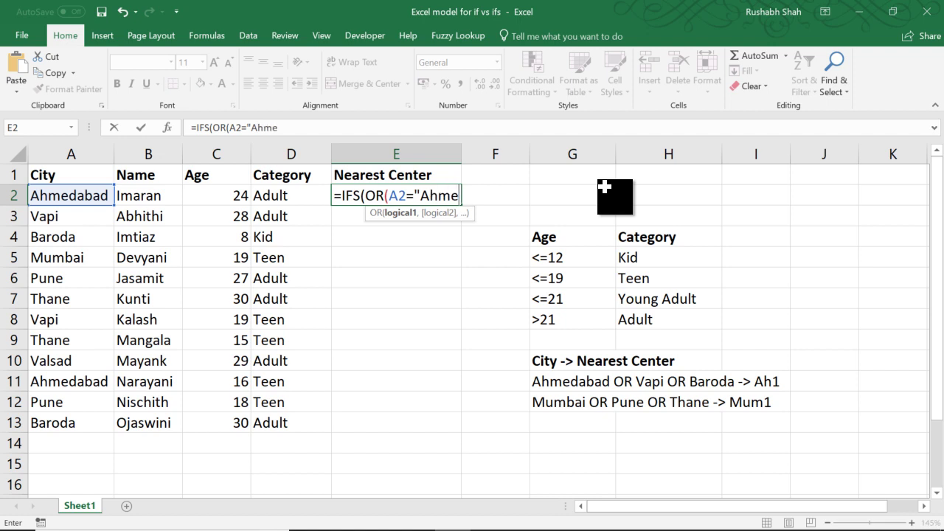
type("dabad\",")
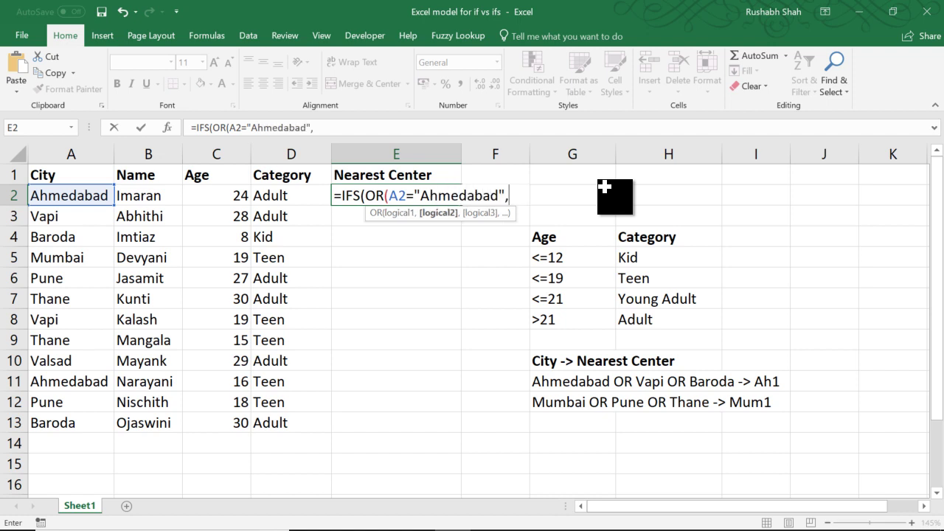
key("Left")
key("Left")
key("Left")
key("Left")
type("=\"")
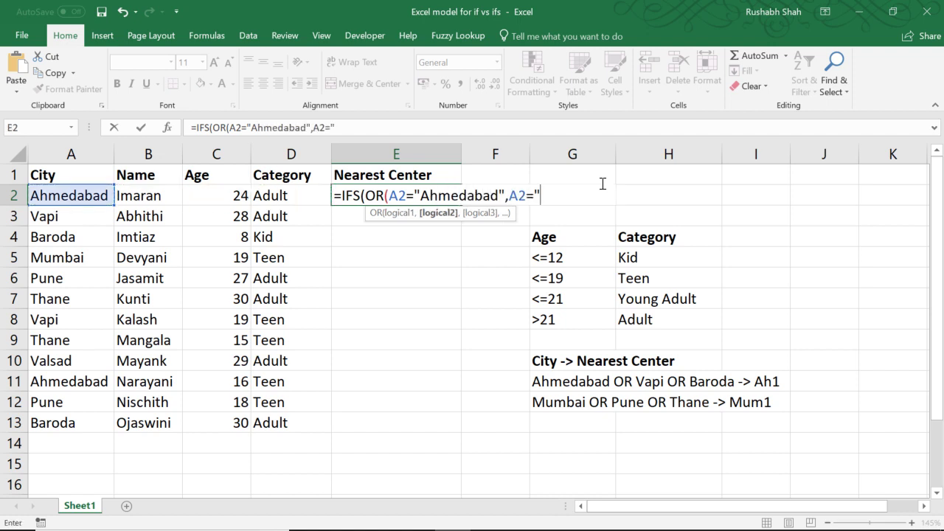
type("Vapi\",")
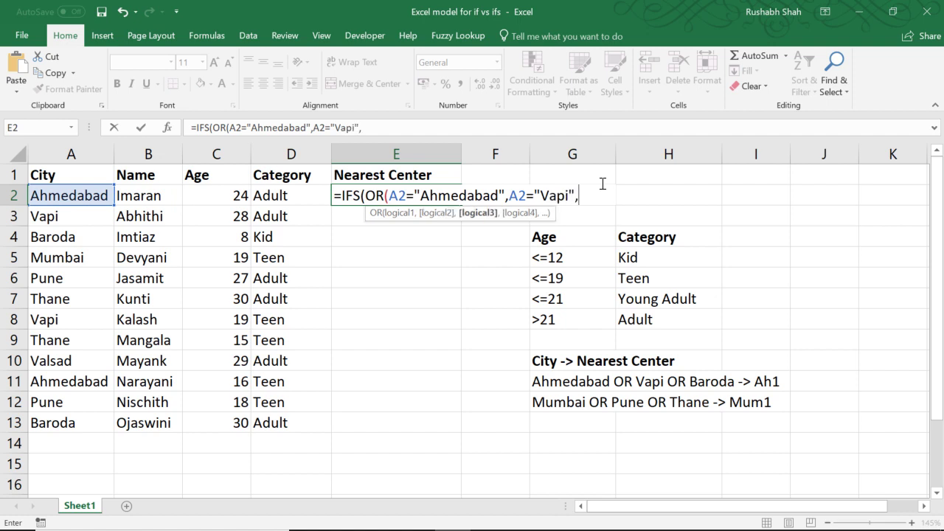
key("Left")
key("Left")
key("Left")
key("Left")
type("=")
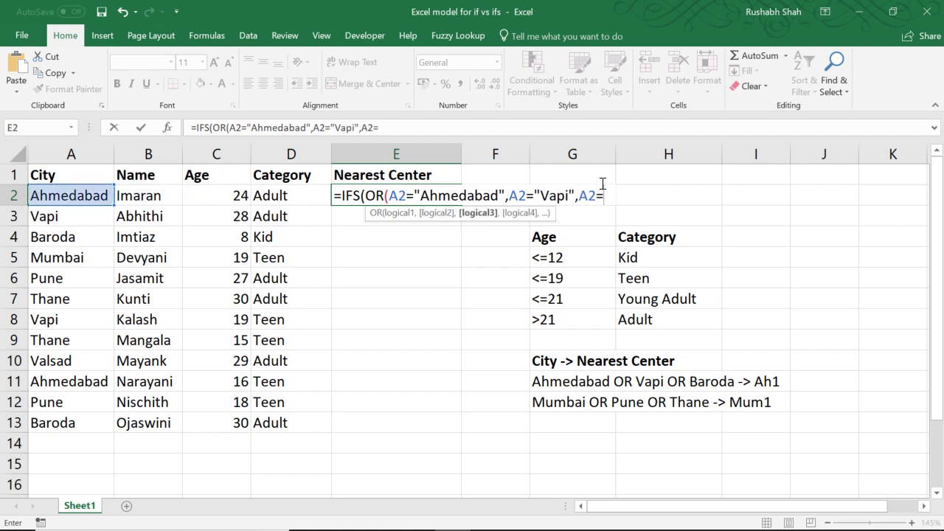
type("\"Baroda\")")
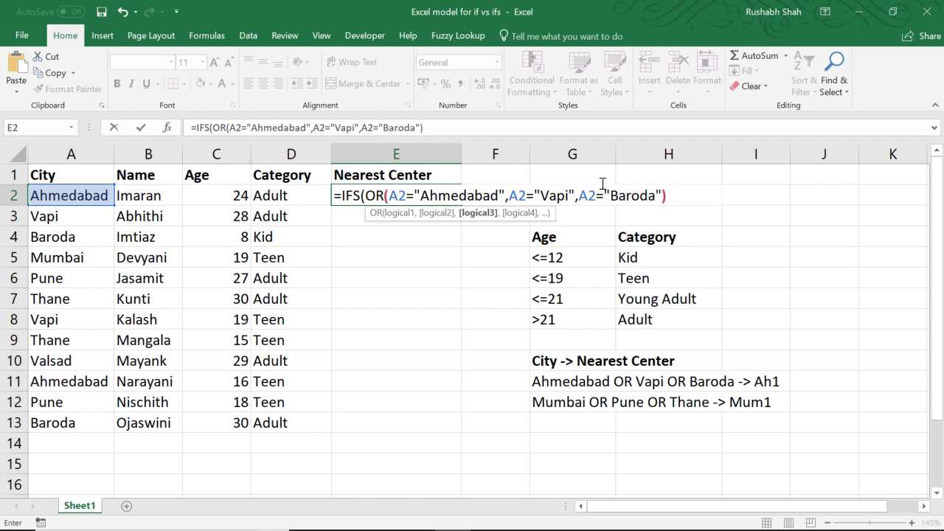
type(",\"Ah1")
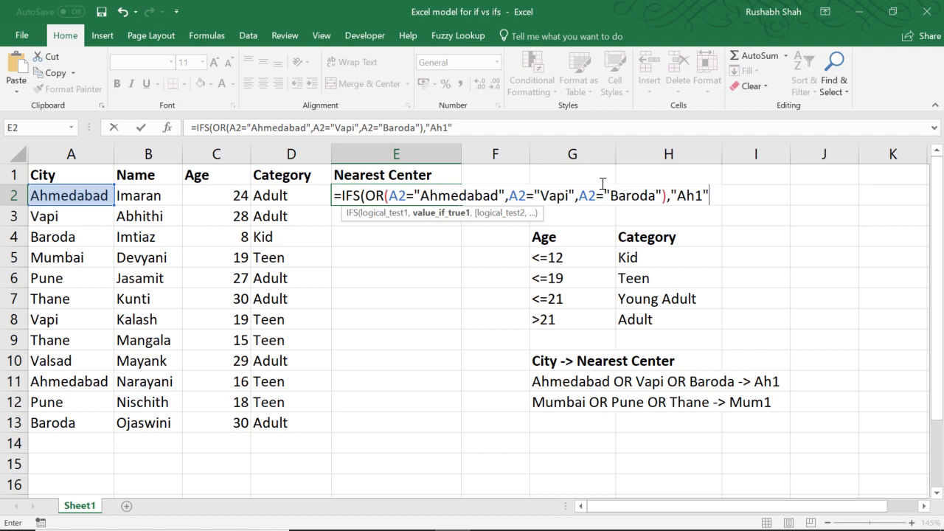
type("\",")
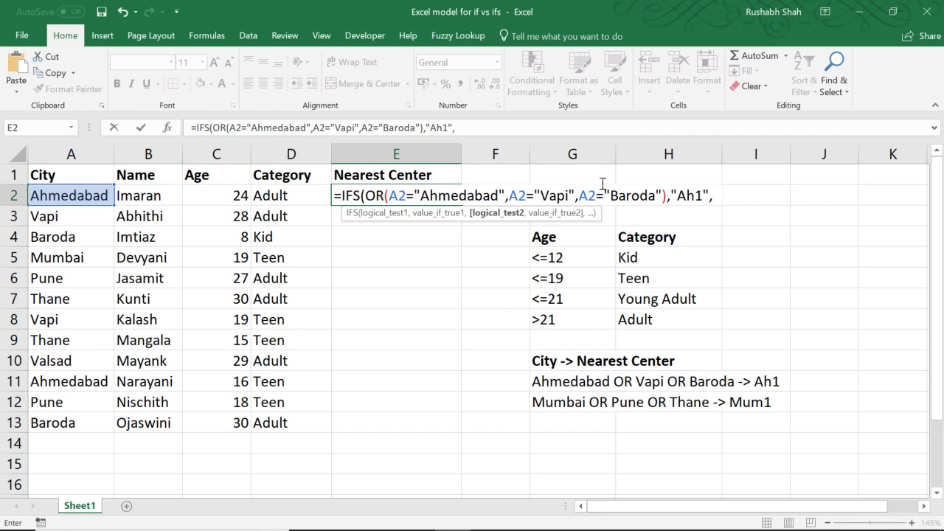
type("OR(")
Step: Finish the formula so Mumbai, Pune or Thane returns "Mum1", and enter it
key("Left")
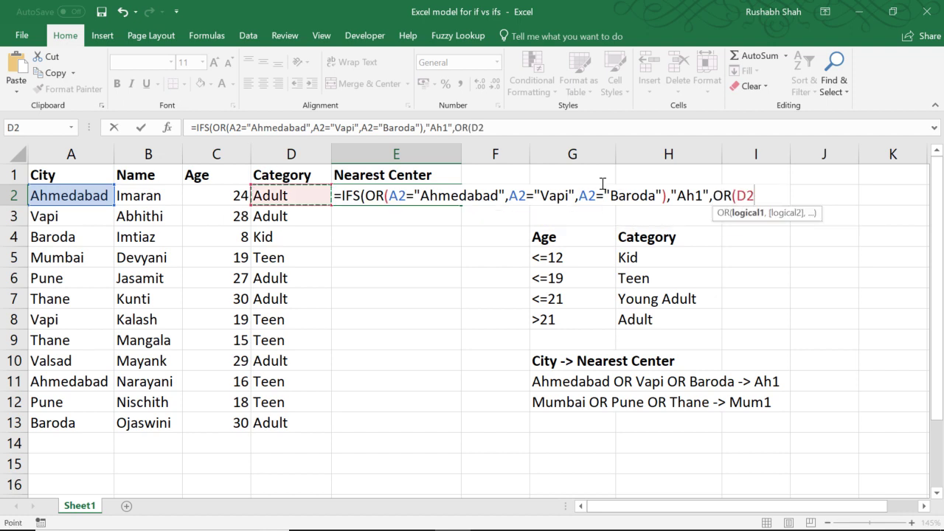
key("Left")
key("Left")
key("Left")
type("=\"Mumbai\",")
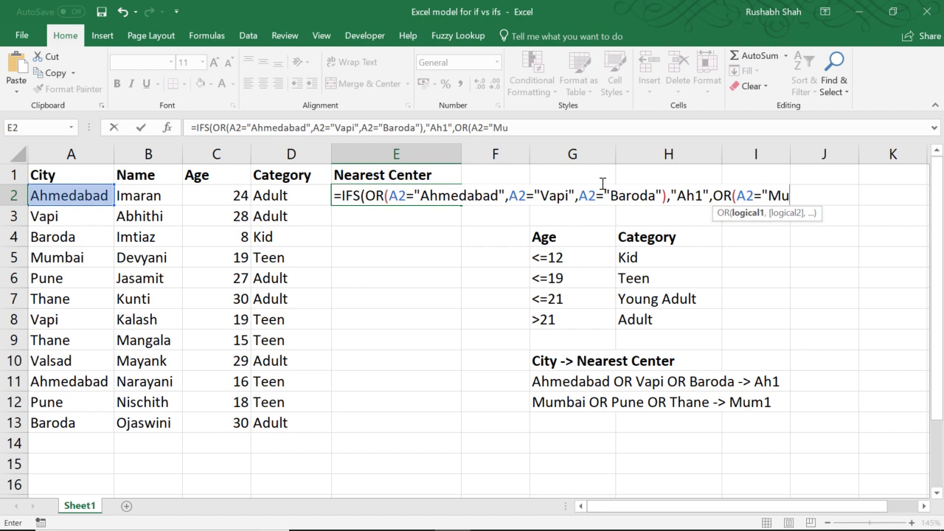
key("Left")
key("Left")
key("Left")
key("Left")
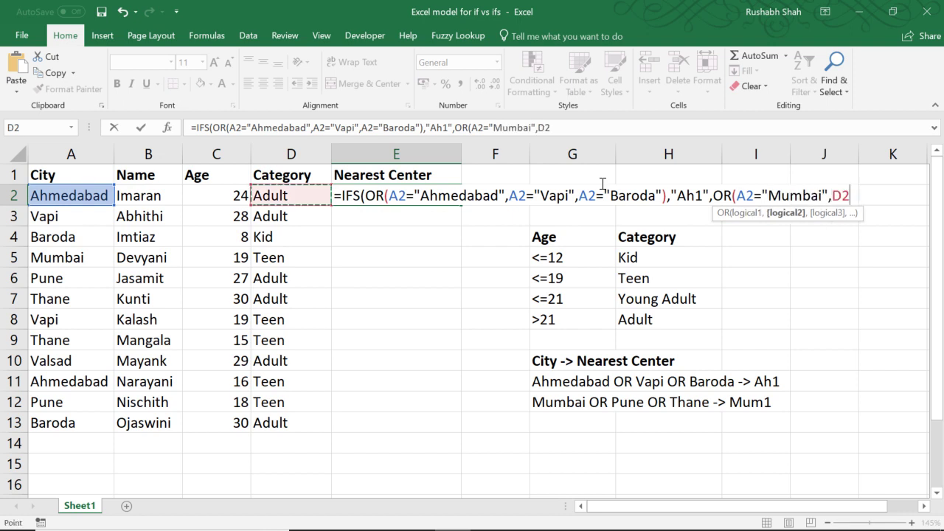
type("=\"")
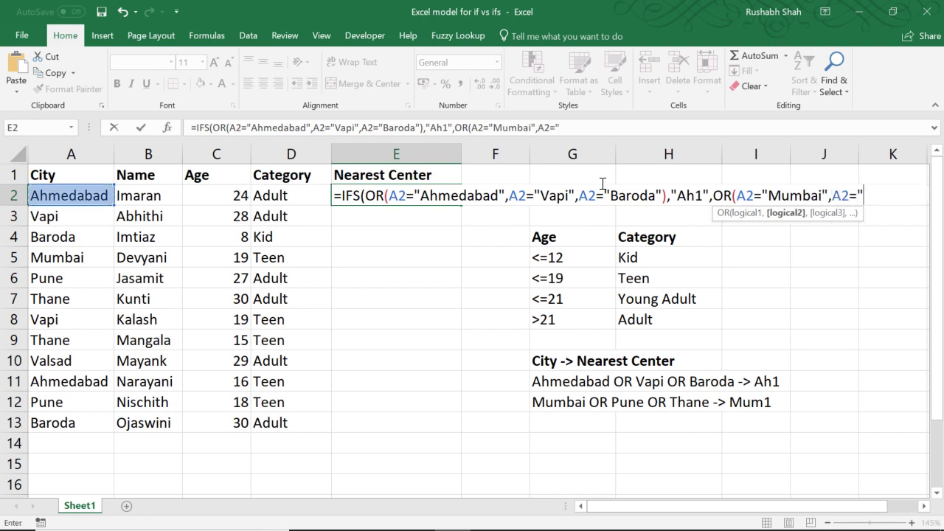
type("Pune\",")
key("Left")
key("Left")
key("Left")
key("Left")
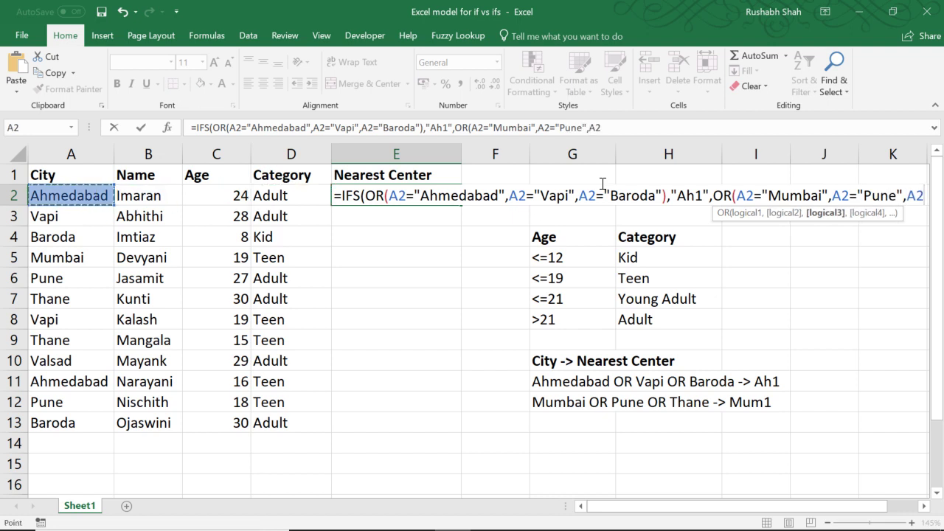
type("=\"")
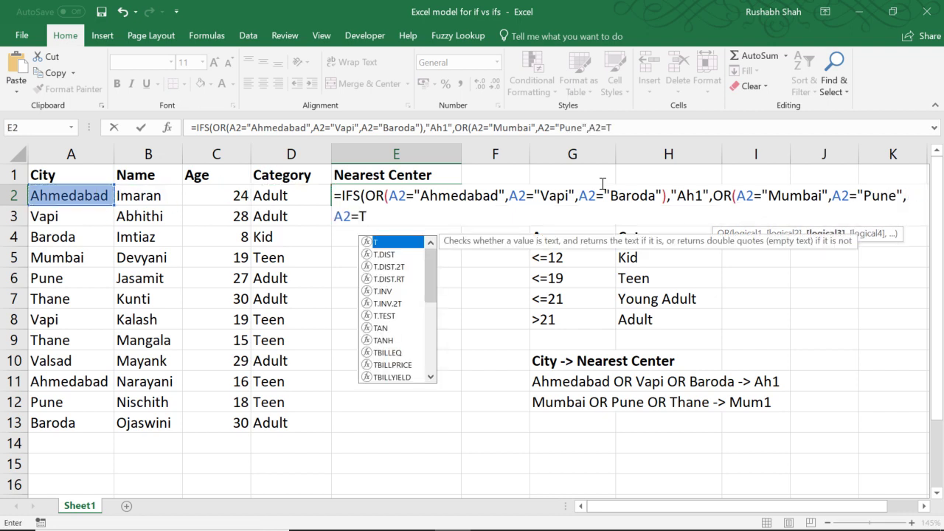
type("T")
key("BackSpace")
type("\"Thane\"")
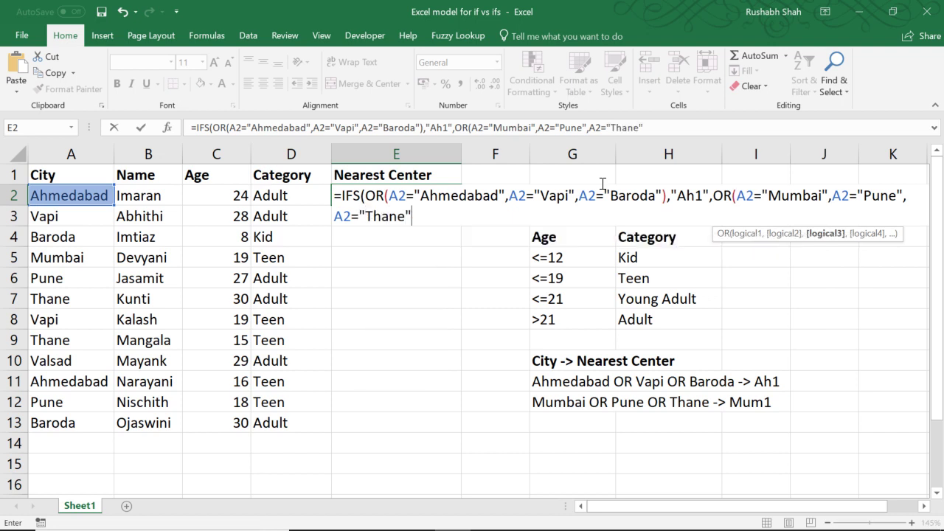
type("),")
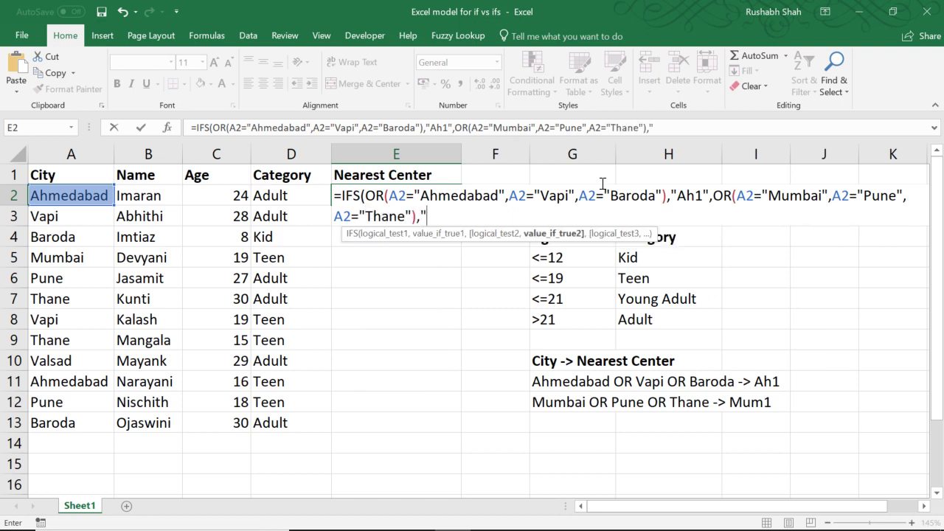
type("\"Mum1")
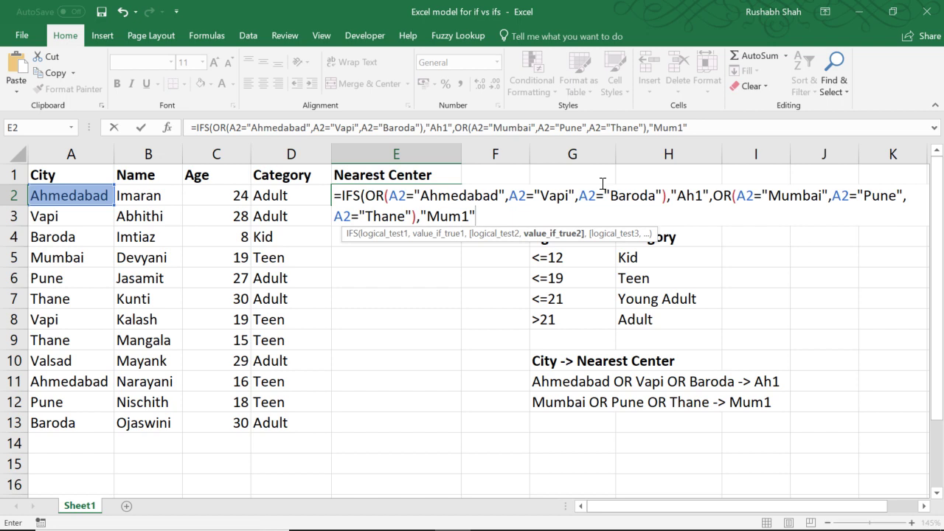
type("\")")
key("Return")
key("Up")
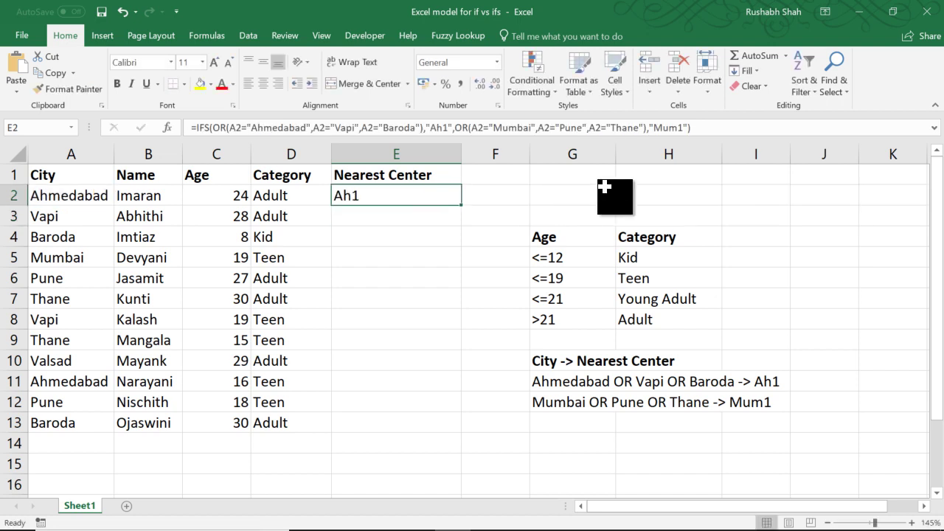
Step: Fill the Nearest Center formula down to row 13 and italicize and underline Valsad in A10
double_click(462, 207)
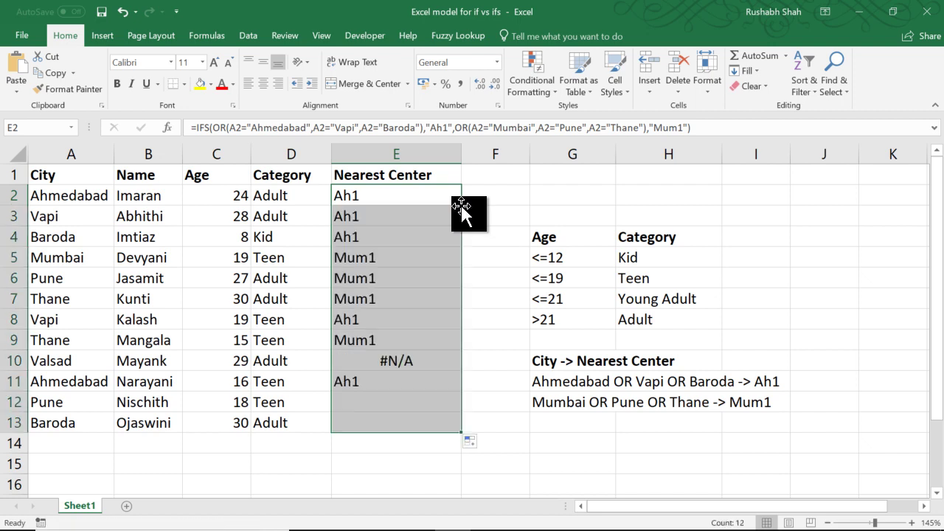
left_click(402, 365)
left_click(90, 366)
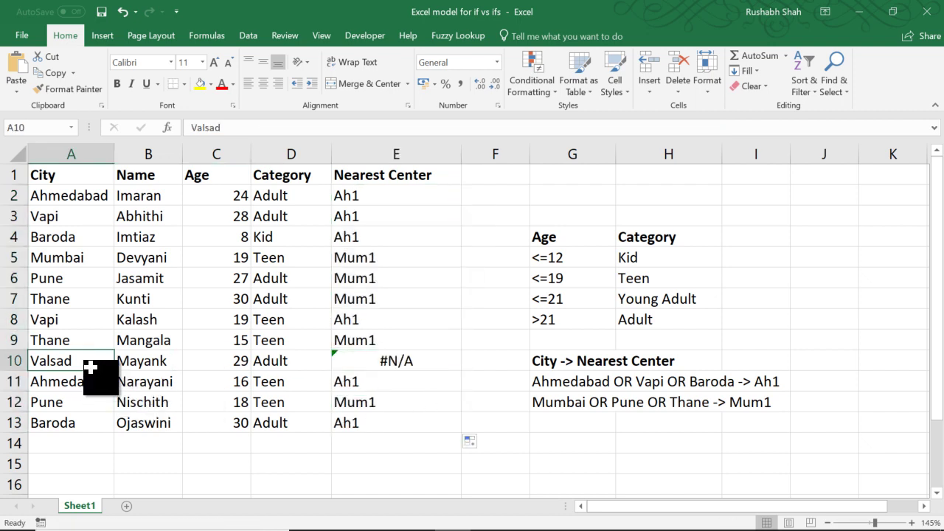
key("ctrl+i")
key("ctrl+u")
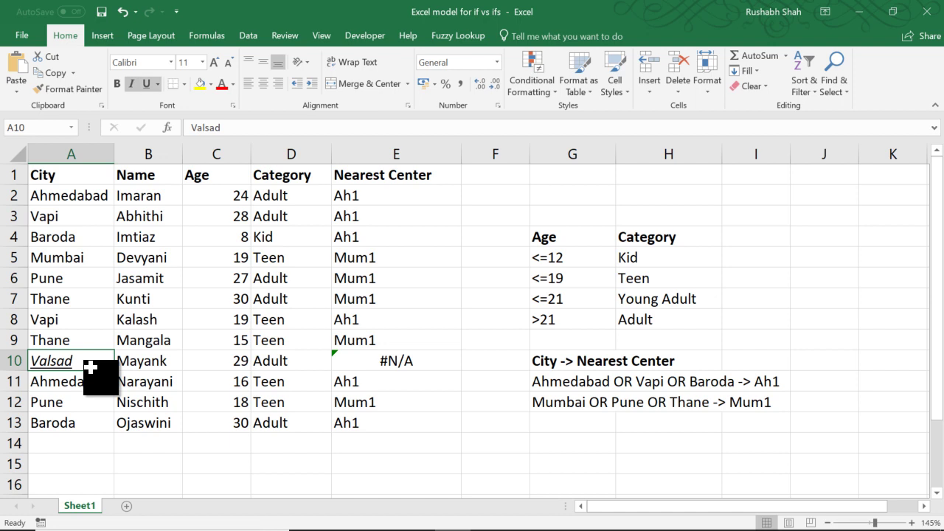
Step: Edit E10's formula, replacing the closing parenthesis after "Mum1" with a comma
double_click(451, 359)
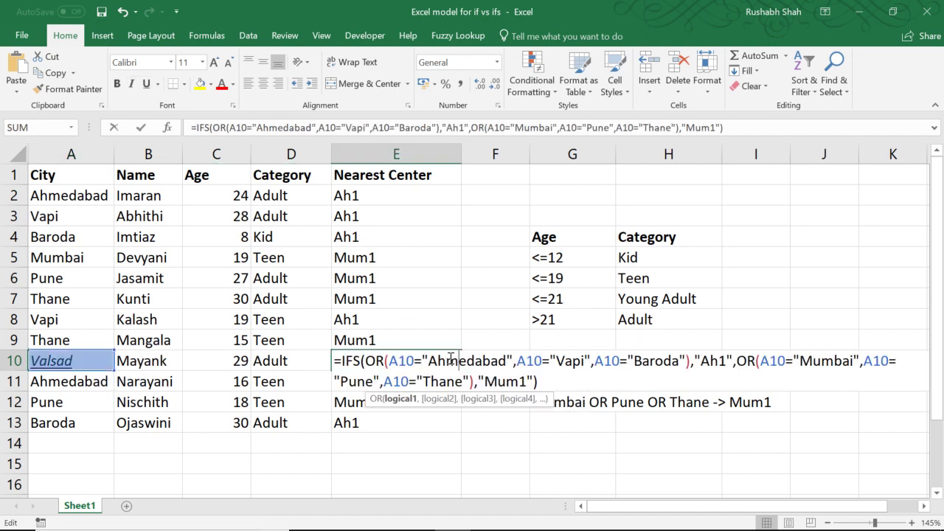
left_click(553, 381)
key("BackSpace")
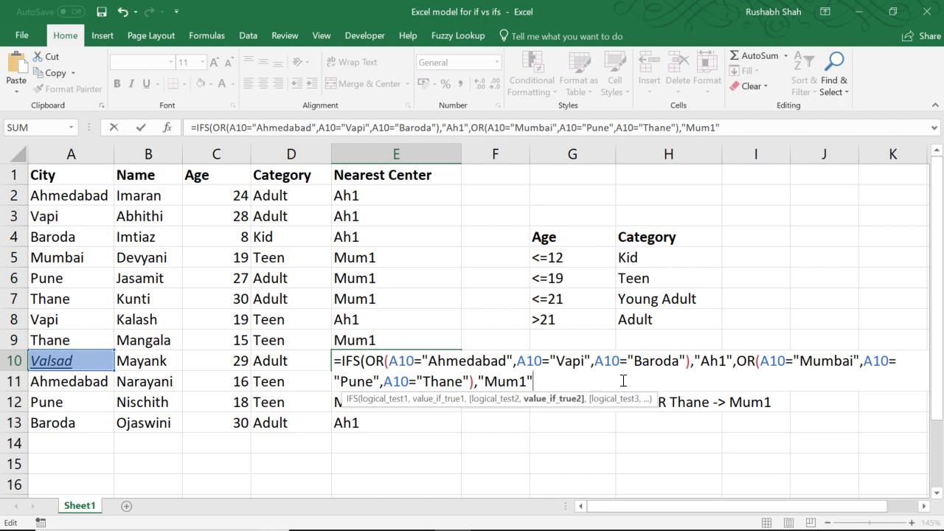
type(",")
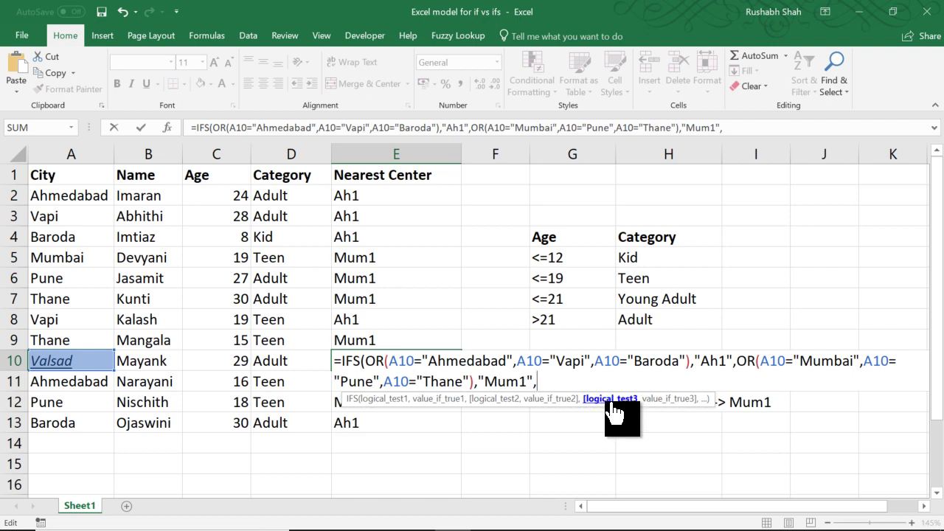
Step: Restore E10's formula, then wrap it in IFERROR returning "Not given"
key("BackSpace")
type(")")
key("Return")
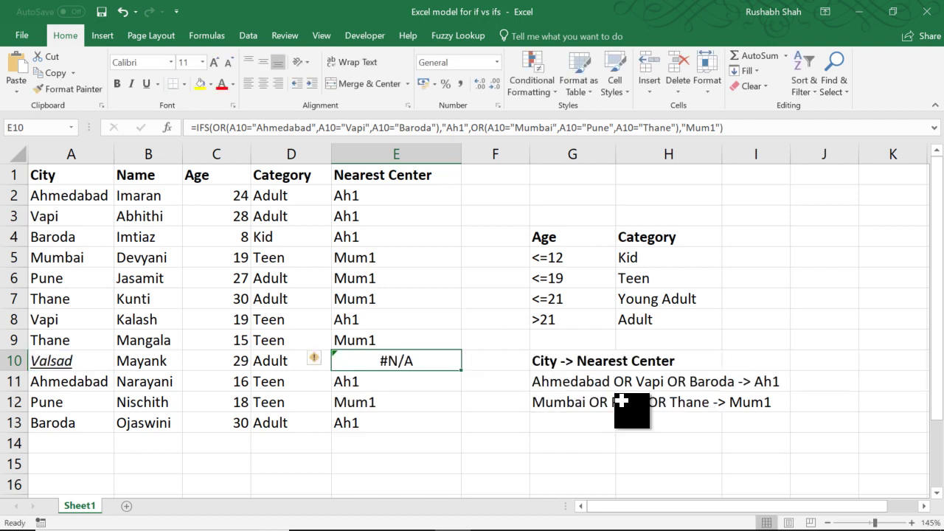
key("F2")
key("Home")
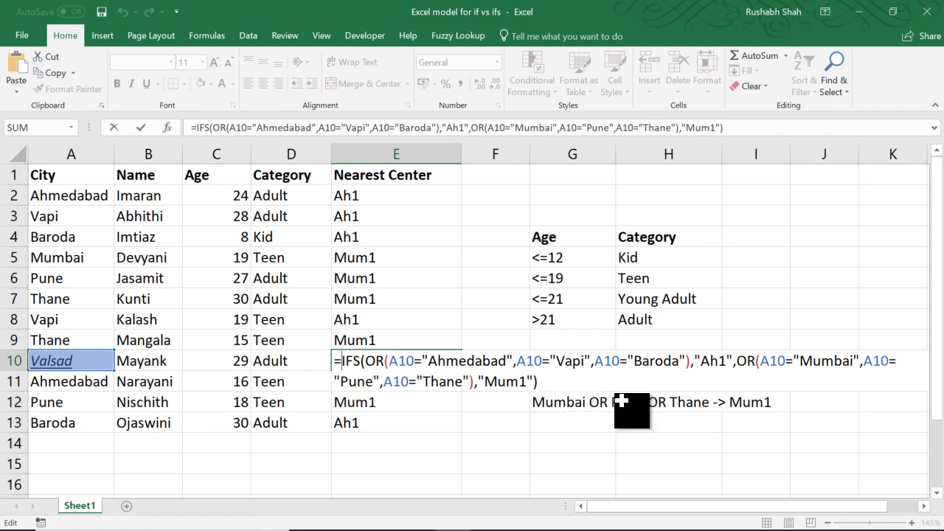
type("iferr")
key("Tab")
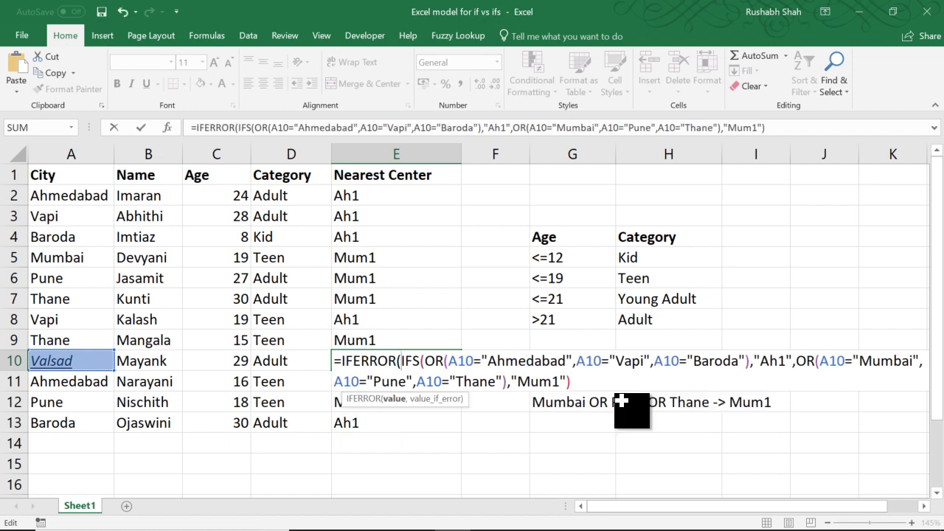
key("End")
type(",")
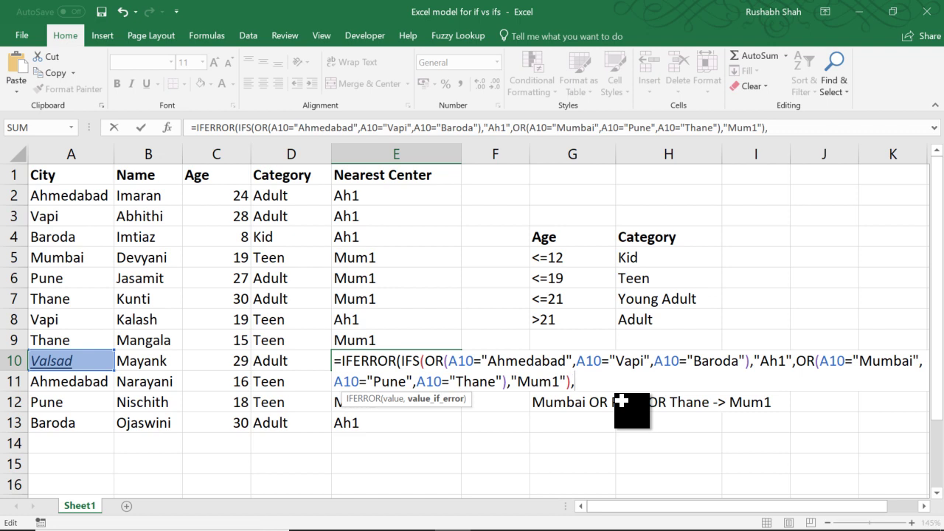
type("\"Not given\"")
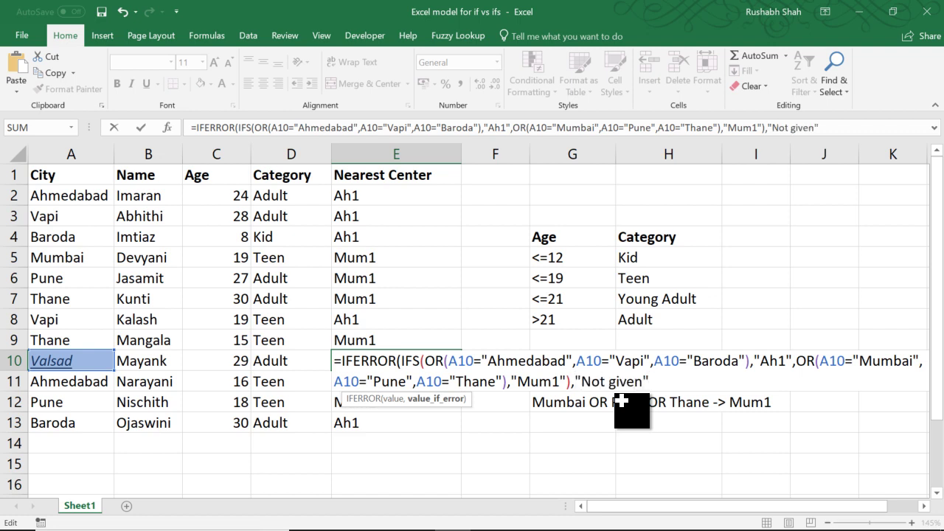
key("Return")
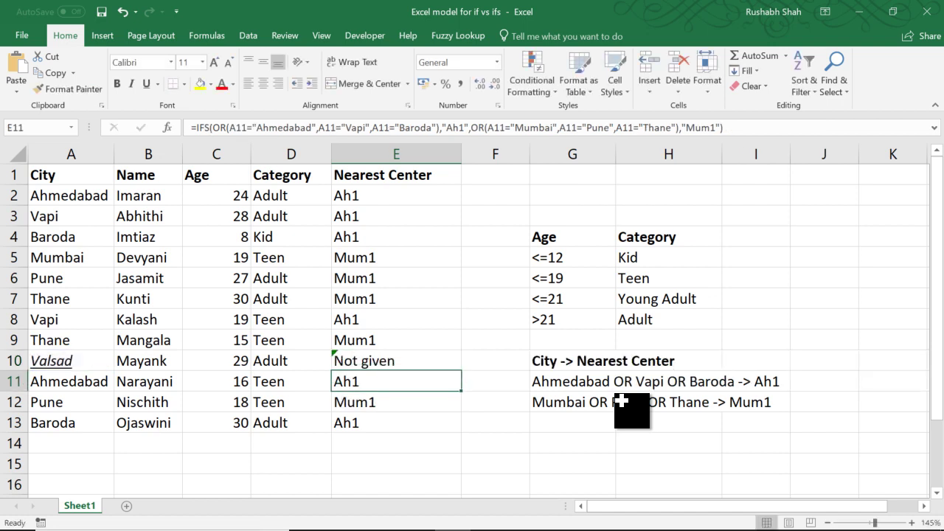
Step: Copy E10's IFERROR formula into E2
left_click(413, 360)
key("ctrl+c")
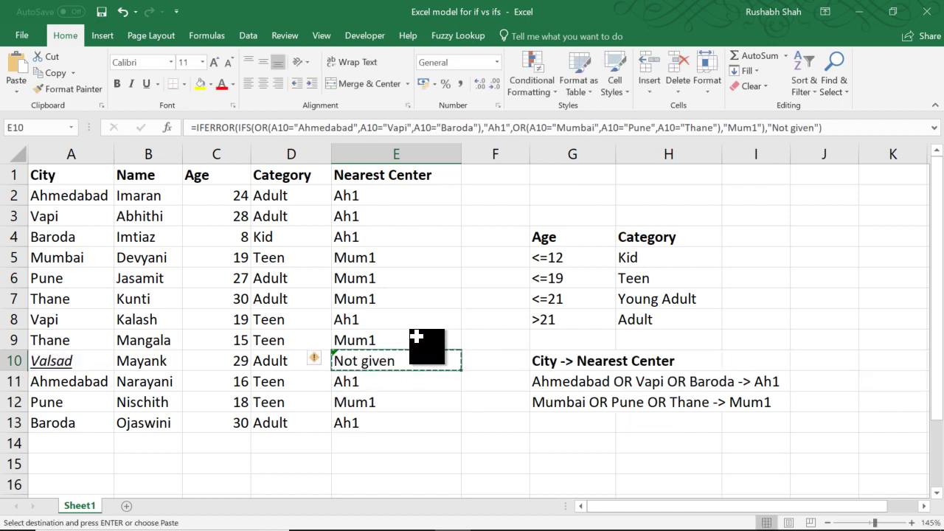
left_click(438, 198)
key("ctrl+v")
Step: Fill the IFERROR formula down to E13 and italicize and underline the "Not given" result in E10
double_click(461, 205)
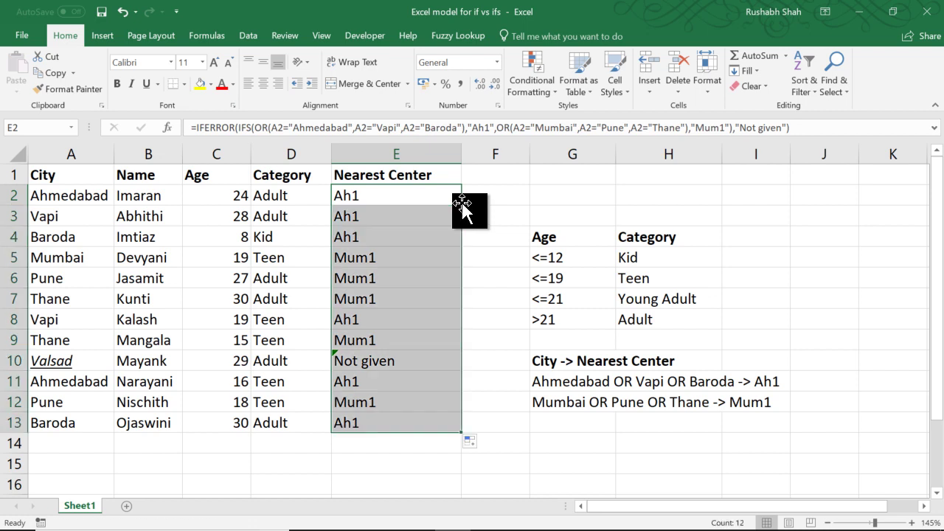
left_click(417, 355)
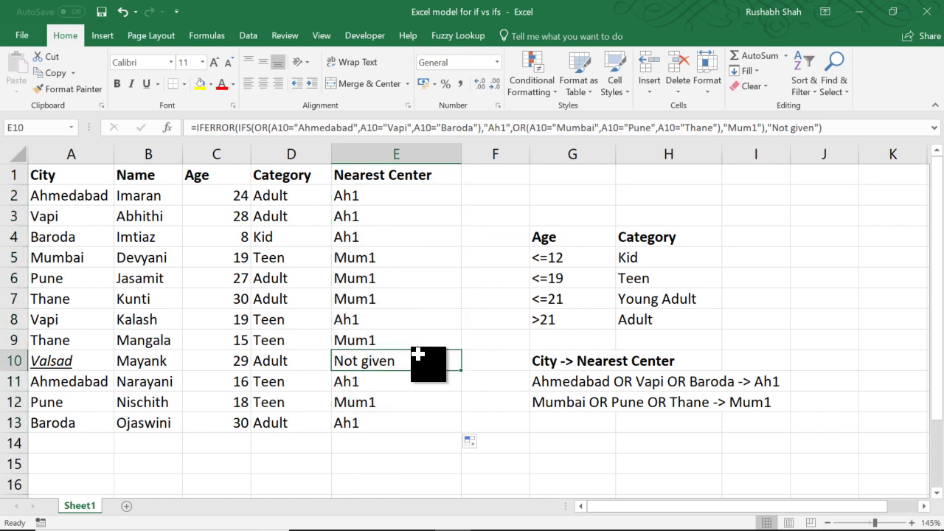
key("ctrl+u")
key("ctrl+i")
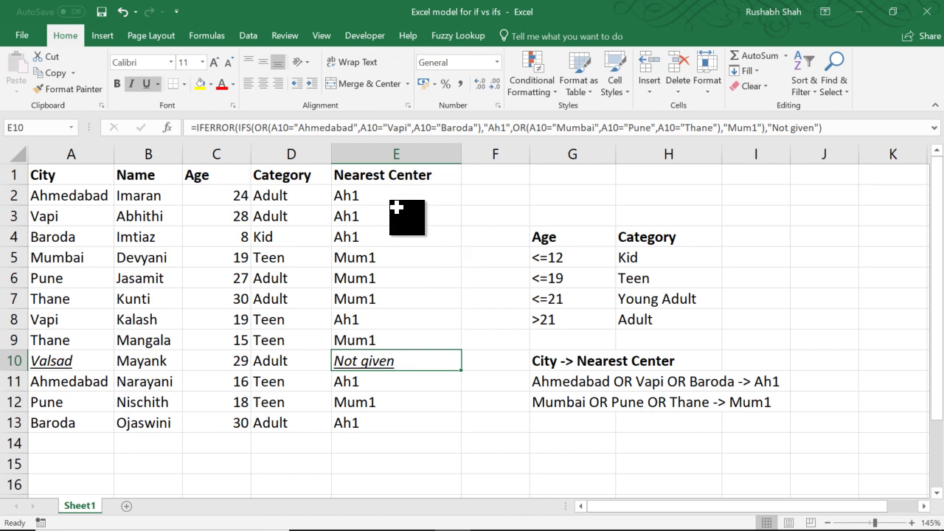
Step: Review the =IFERROR(IFS formula in E10 and E2 without changing it
double_click(418, 359)
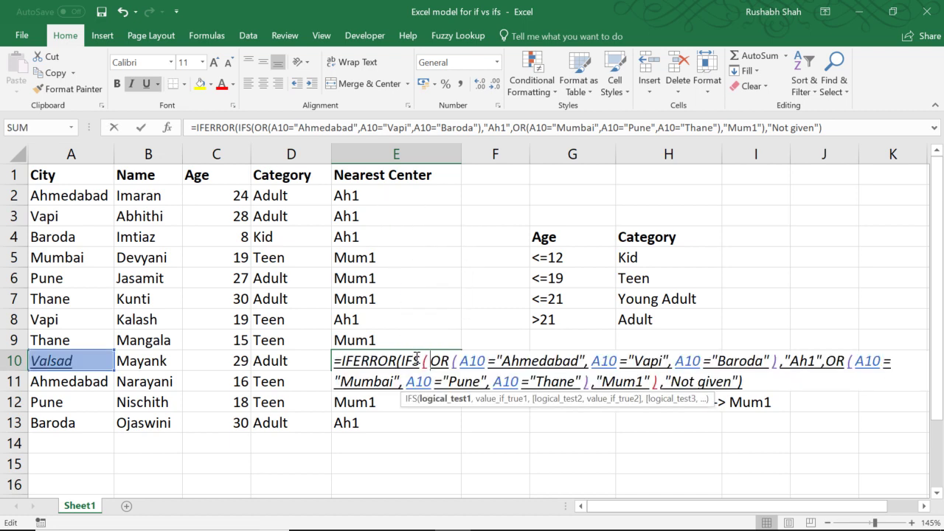
left_click(381, 359)
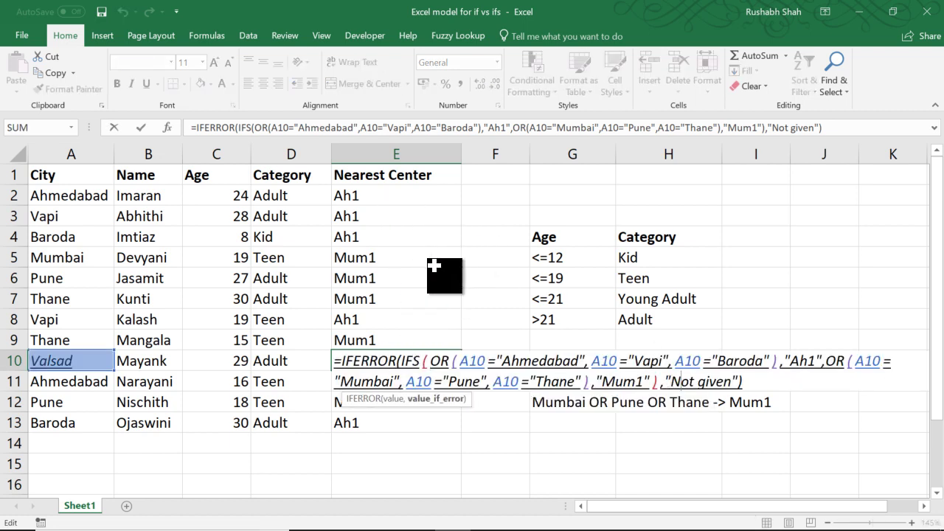
left_click(417, 298)
double_click(407, 195)
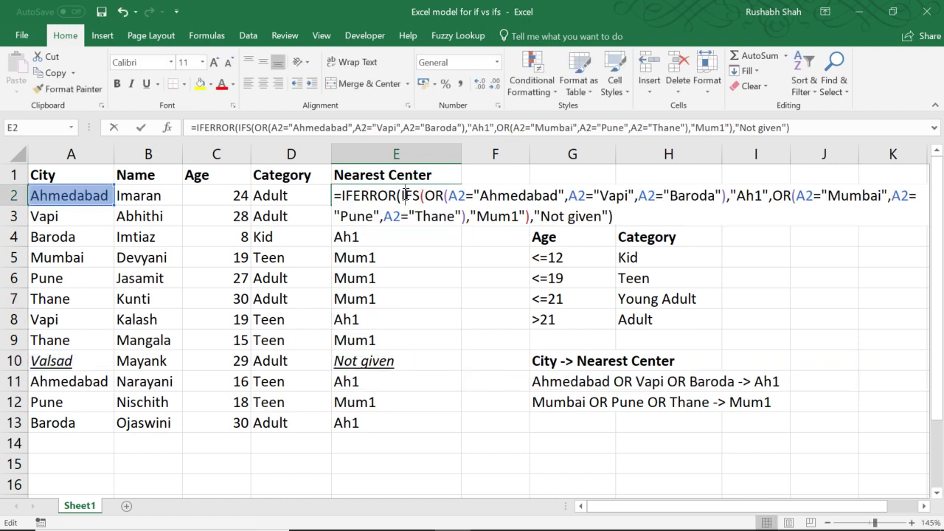
left_click_drag(397, 195, 327, 201)
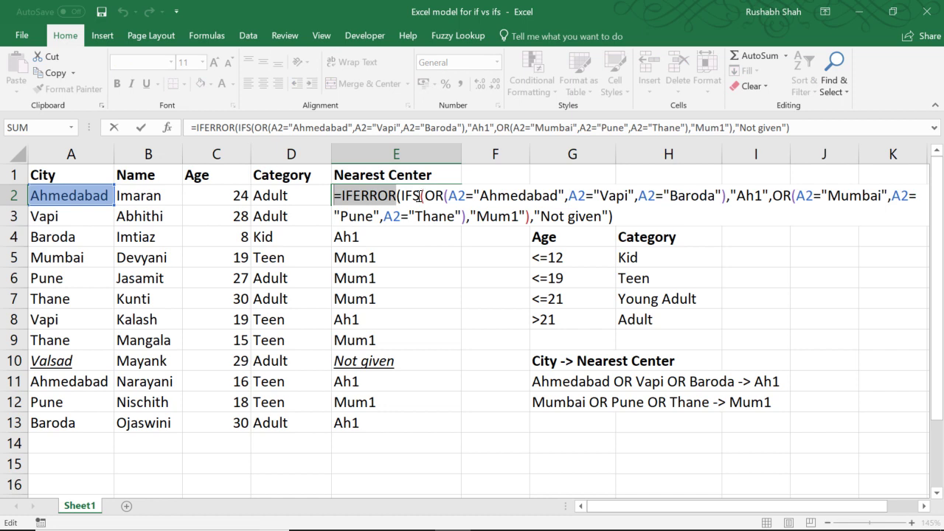
left_click_drag(420, 196, 333, 190)
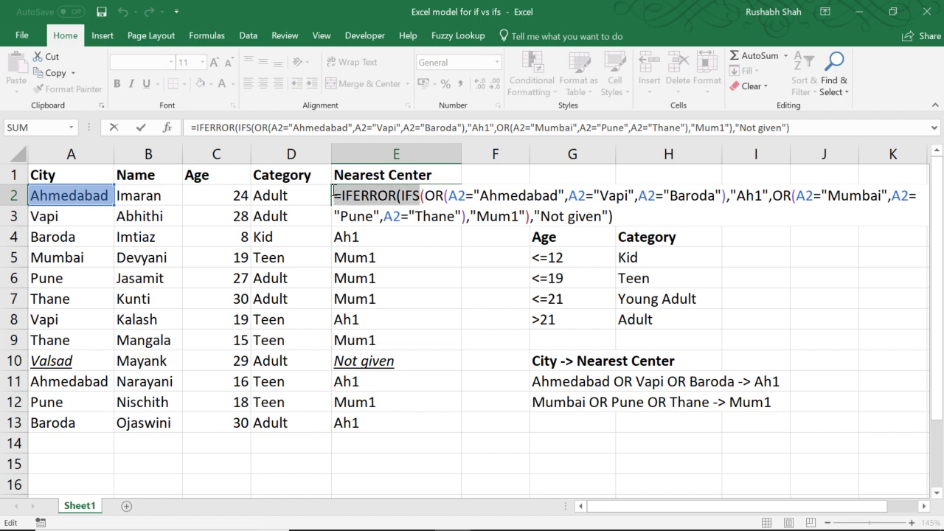
left_click(318, 195)
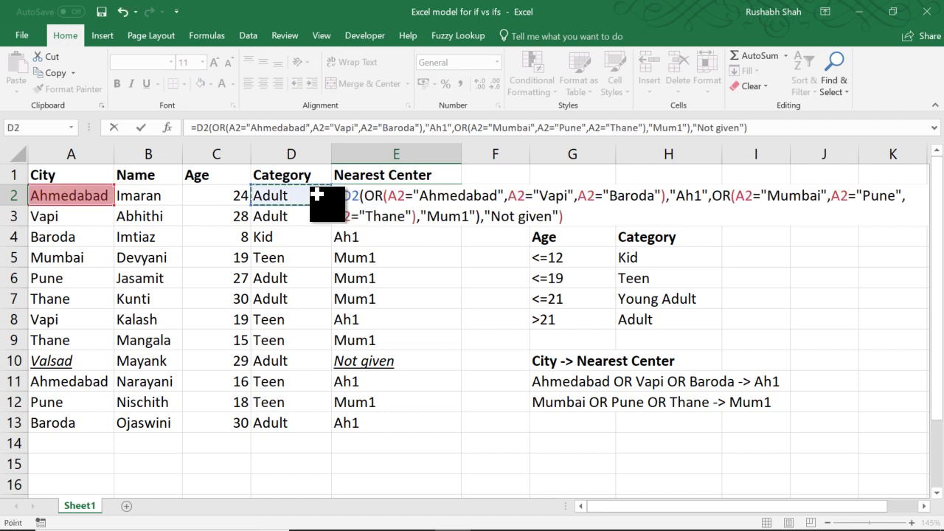
key("Escape")
left_click(317, 195)
double_click(317, 195)
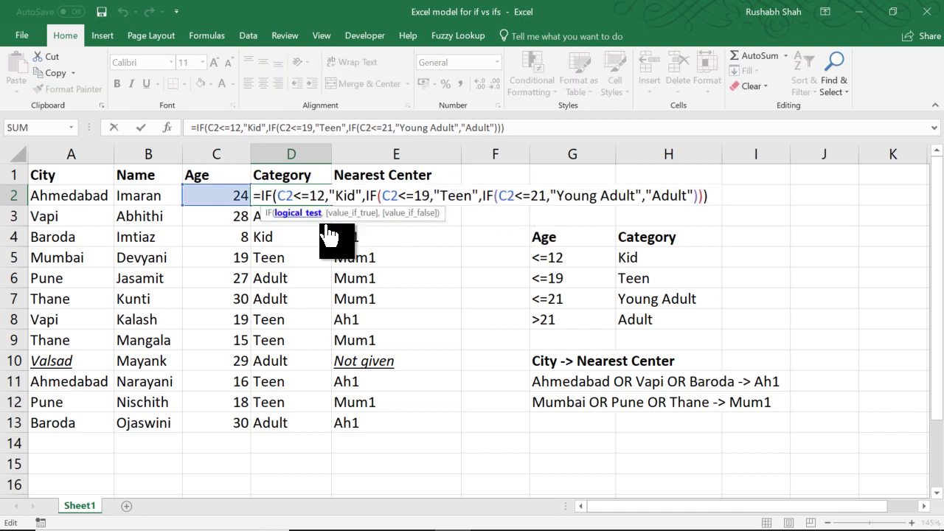
key("Escape")
left_click(283, 217)
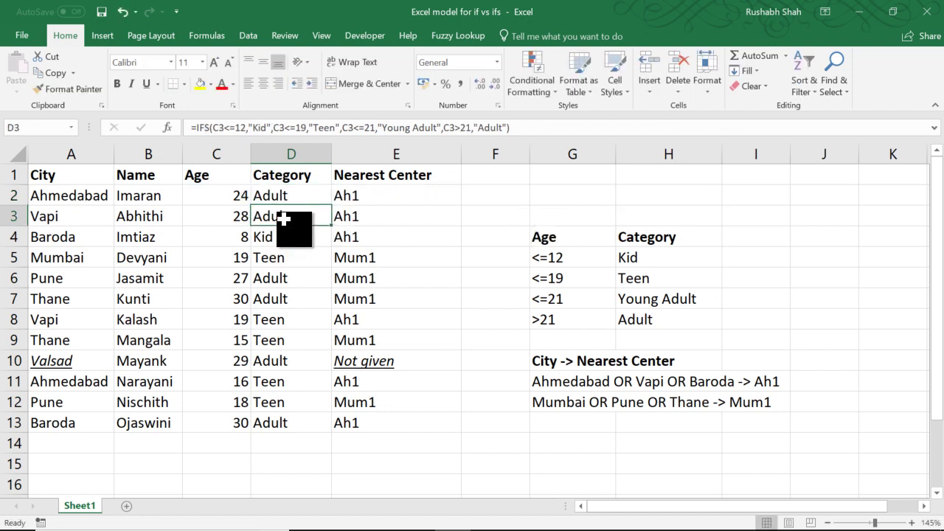
double_click(283, 216)
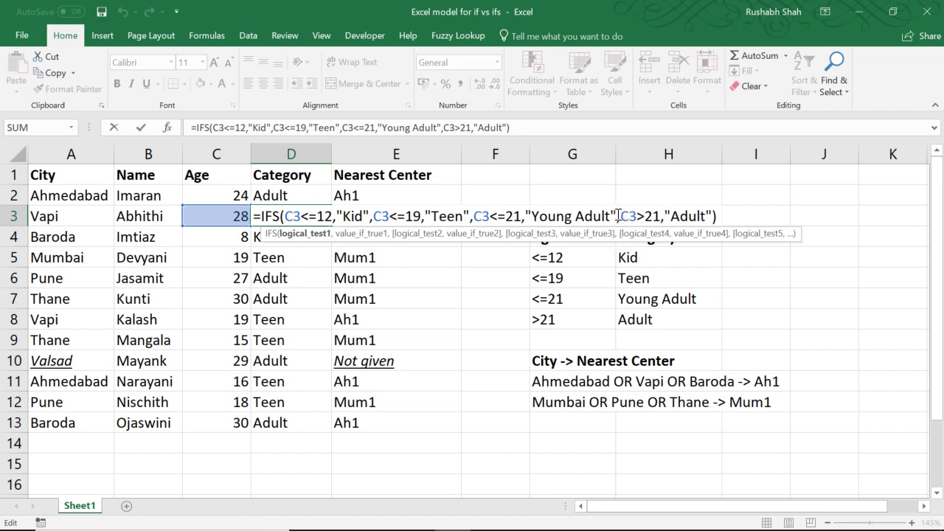
left_click_drag(618, 215, 659, 216)
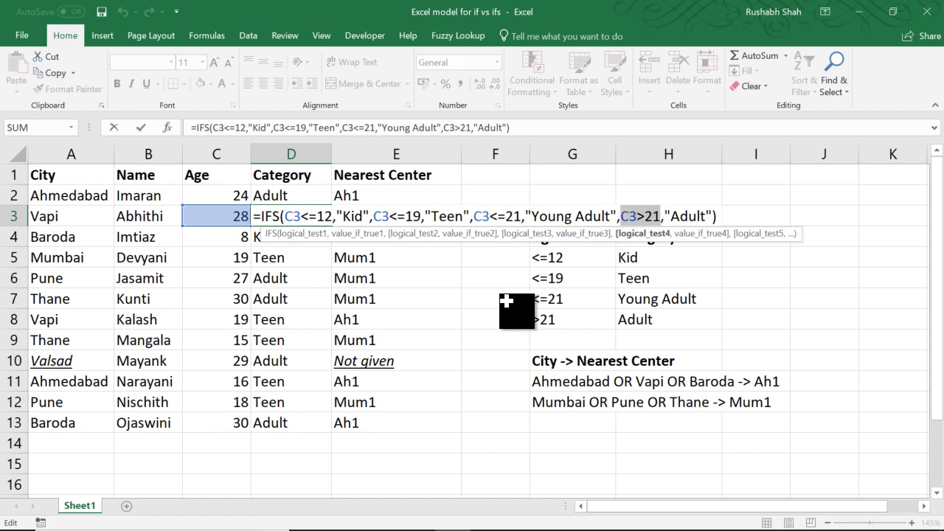
key("Return")
left_click(396, 196)
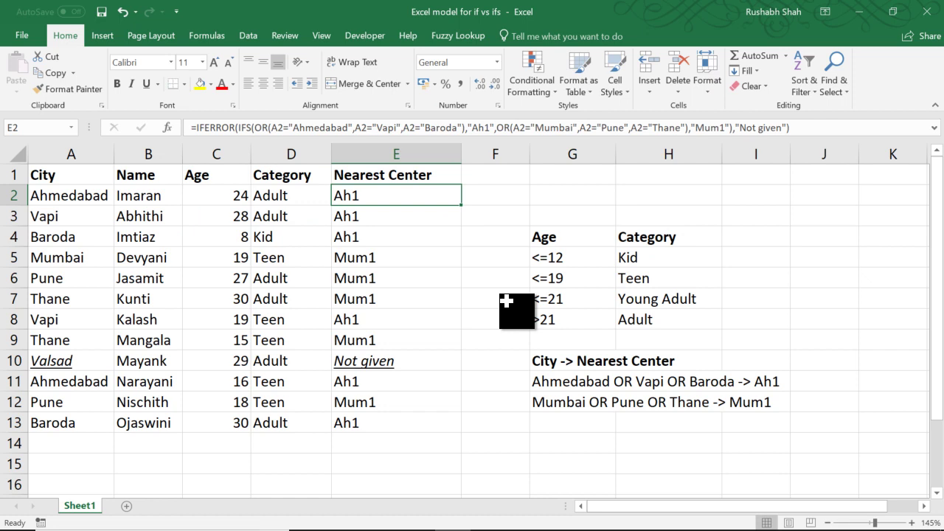
key("F2")
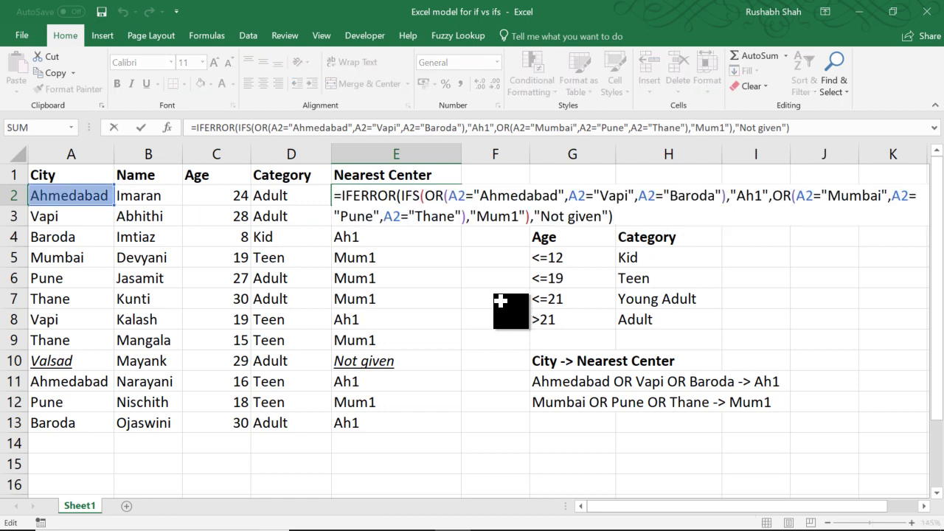
double_click(363, 196)
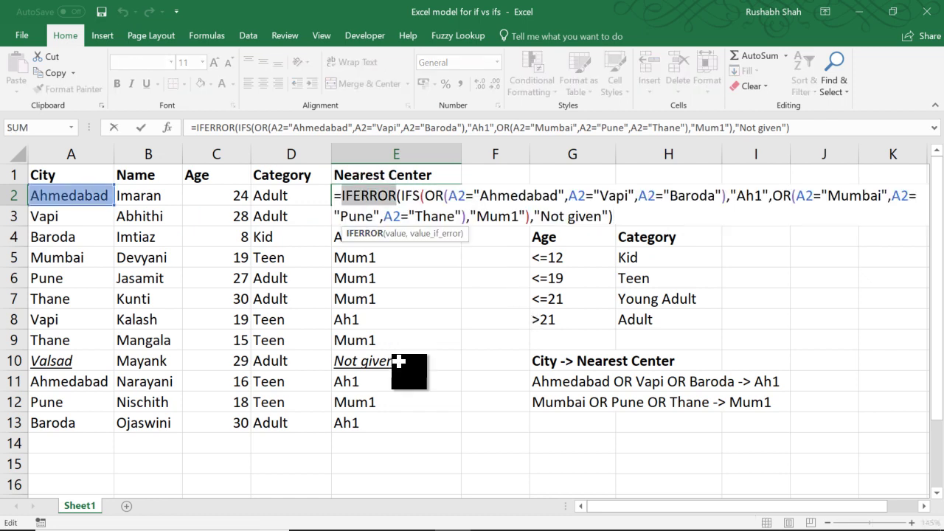